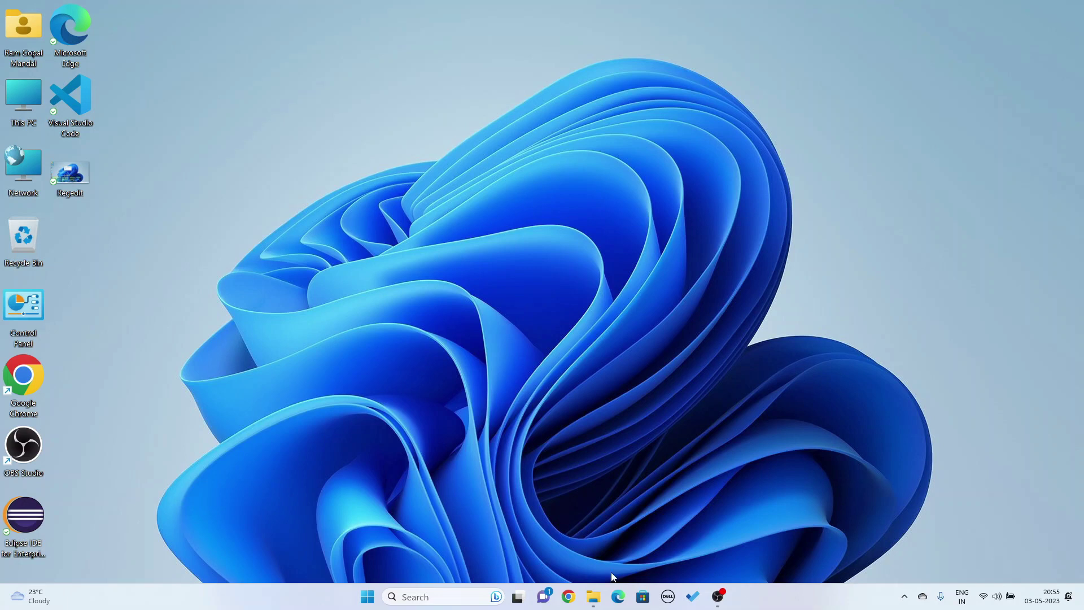
Step: Search for 'Edit the system environment variables' and show the Environment Variables list
click(405, 597)
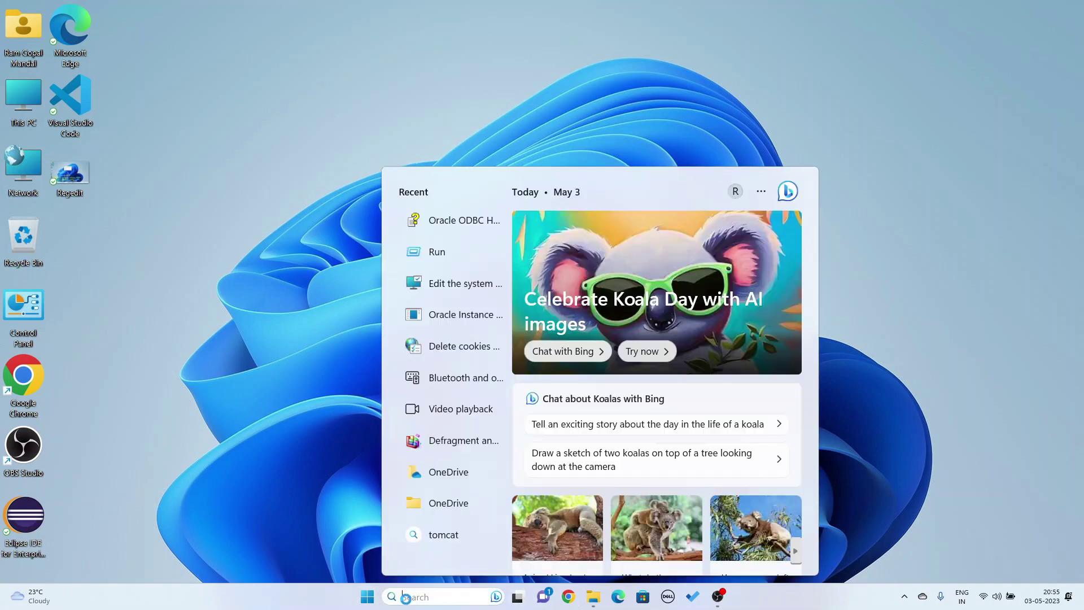
text(e)
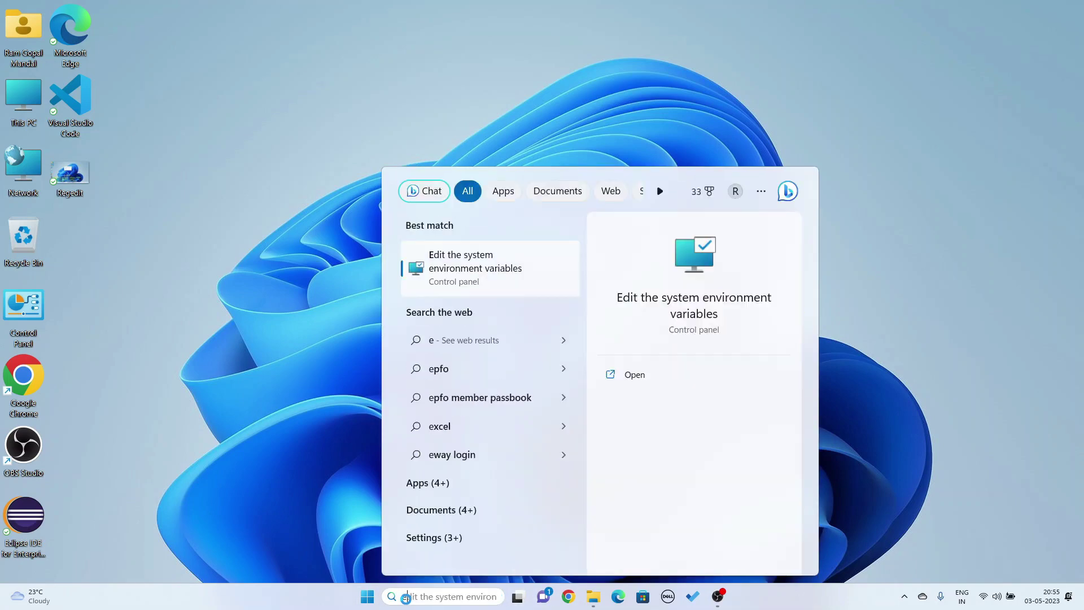
click(466, 281)
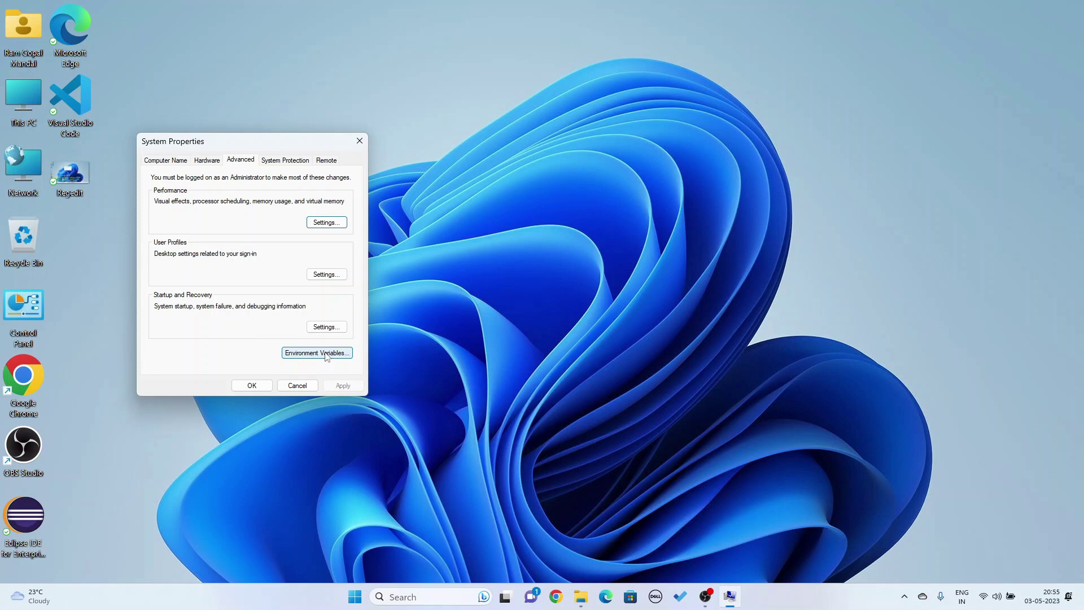
click(323, 353)
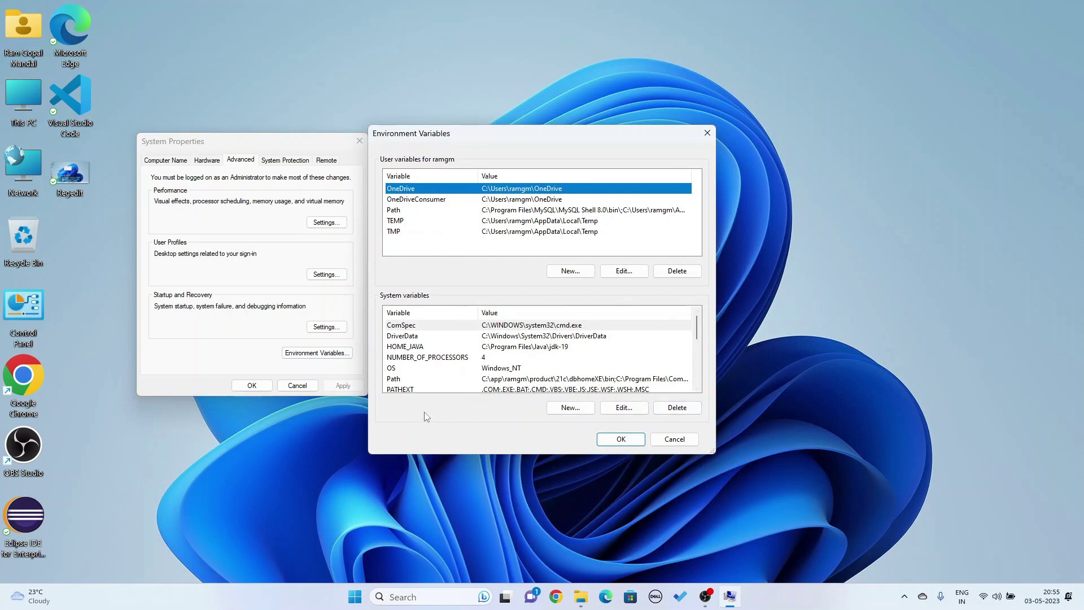
Step: Delete the Oracle dbhomeXE\bin entry from the system Path variable and save the change
click(508, 381)
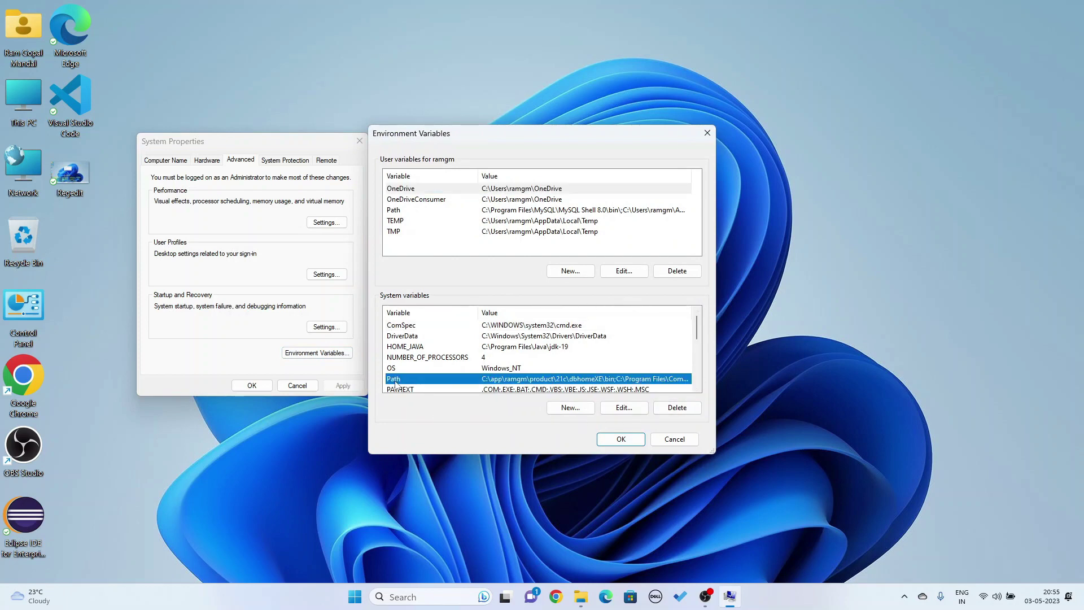
click(623, 411)
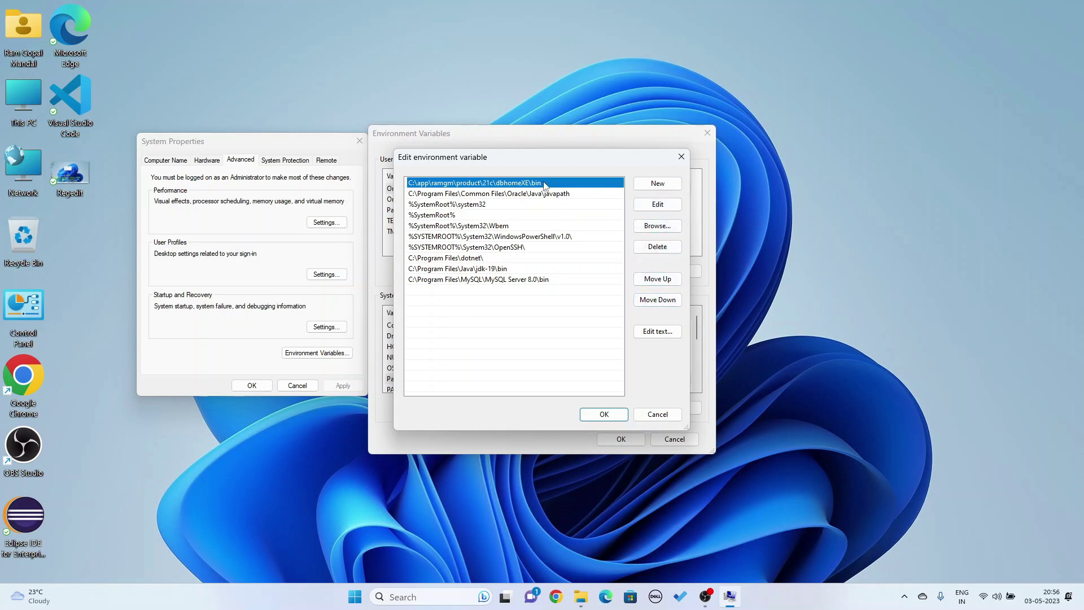
click(659, 251)
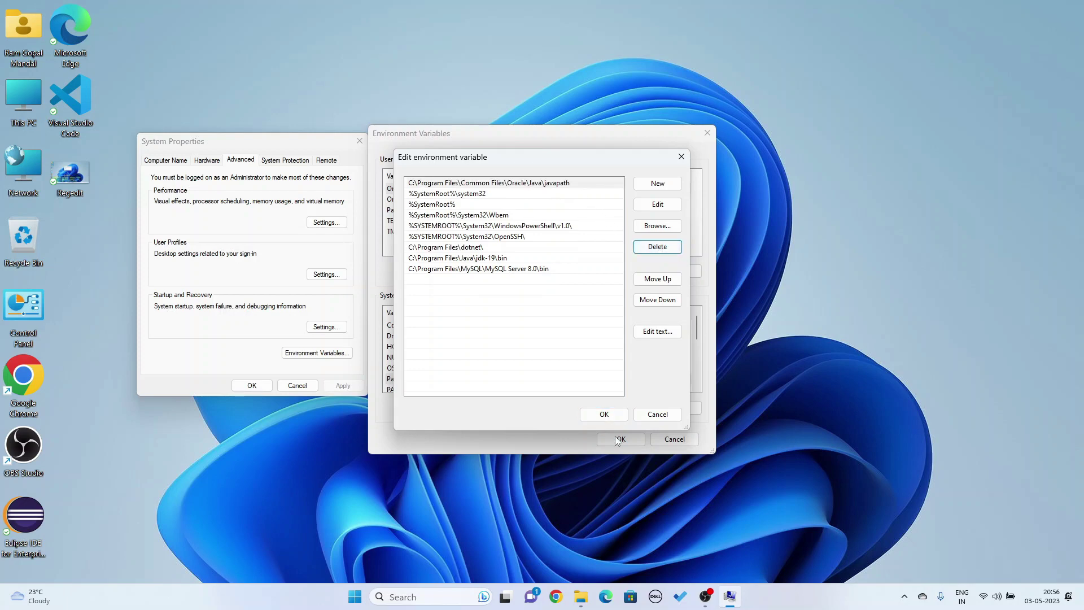
click(604, 414)
click(630, 441)
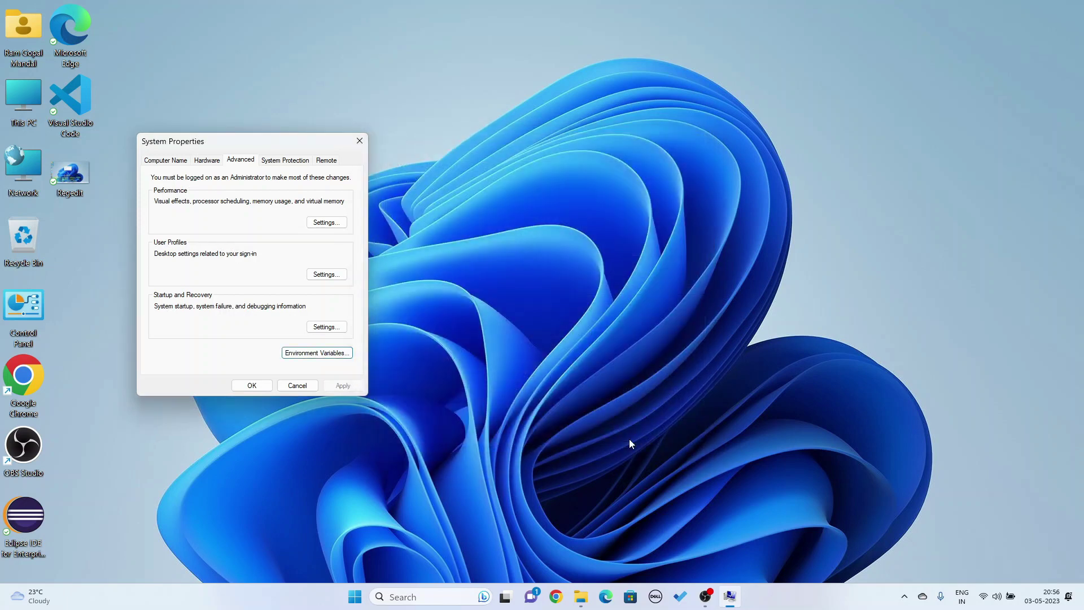
Step: Close System Properties, launch the Run app from Search, and centre its dialog
click(259, 385)
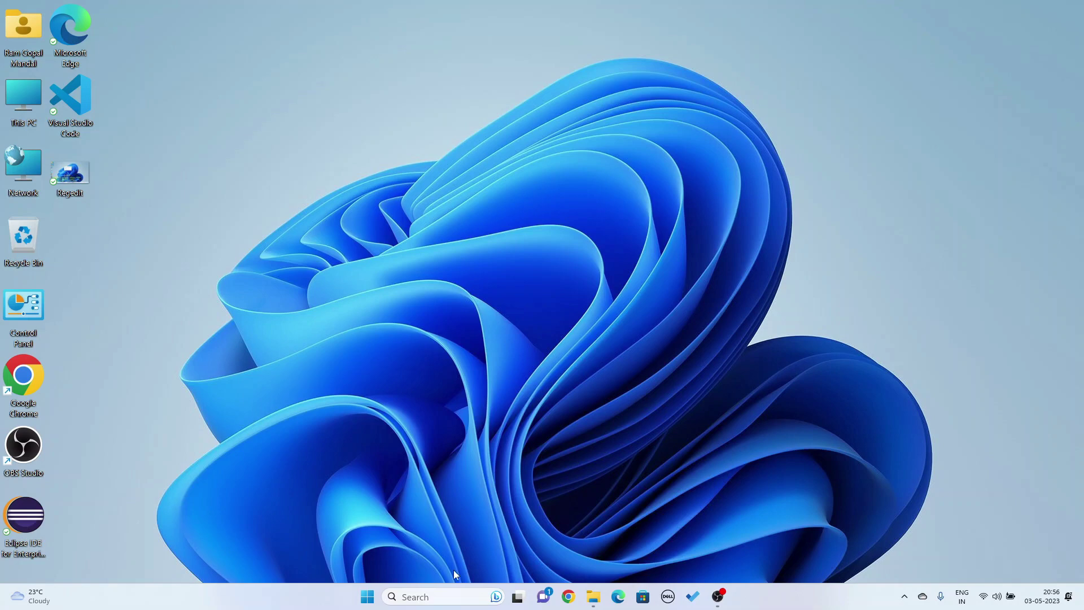
click(414, 597)
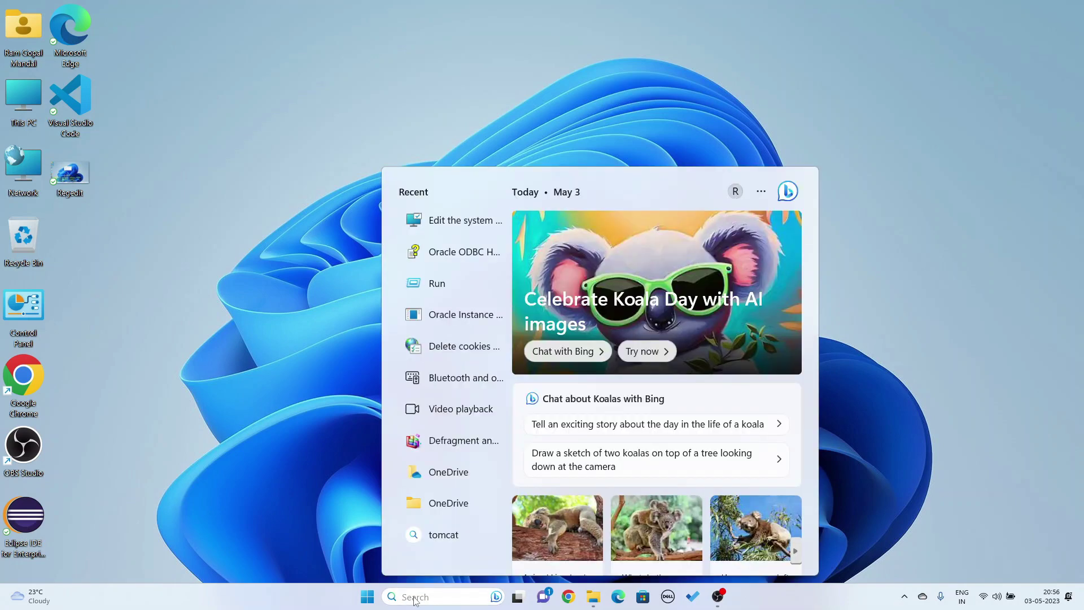
text(run)
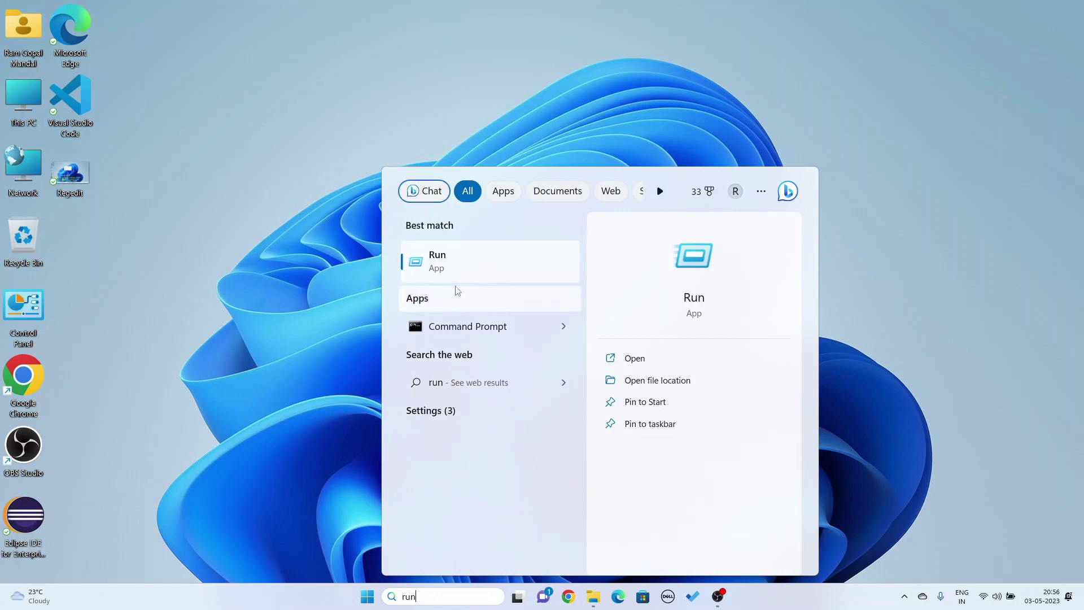
click(450, 265)
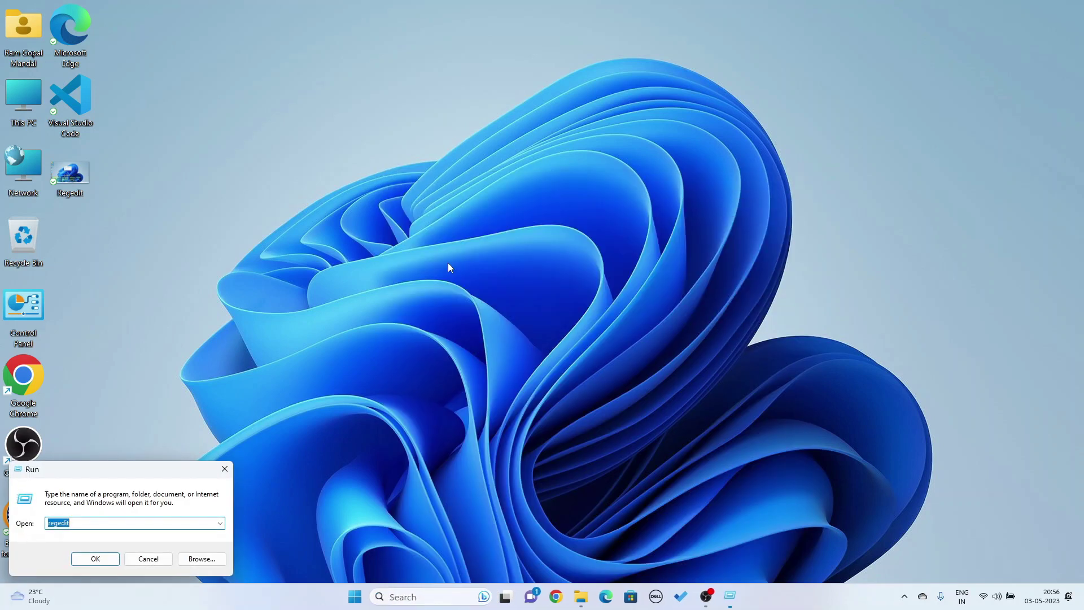
drag(171, 471, 586, 182)
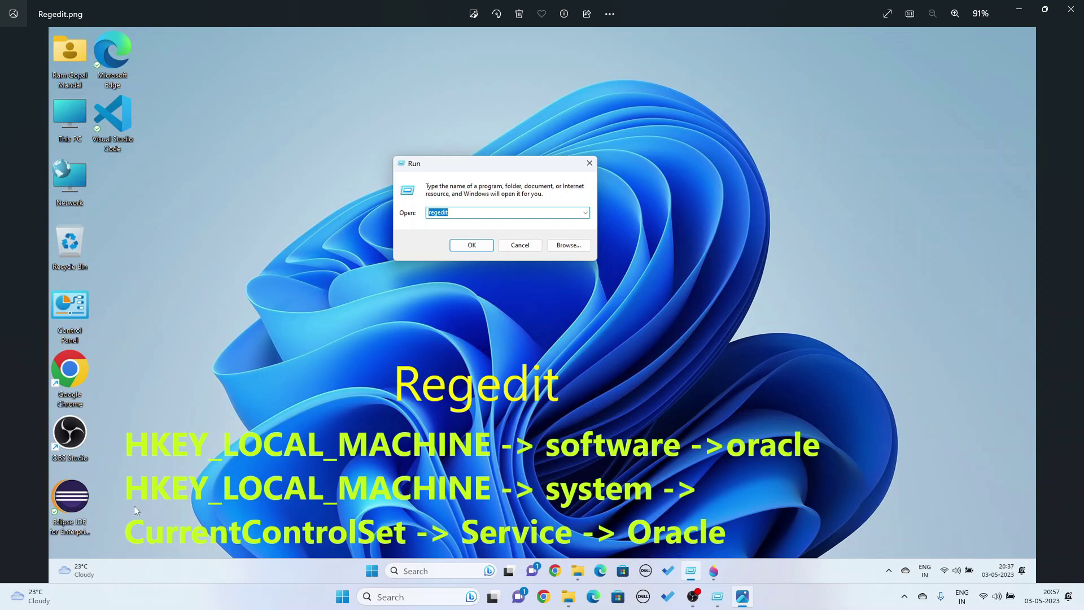
click(1019, 9)
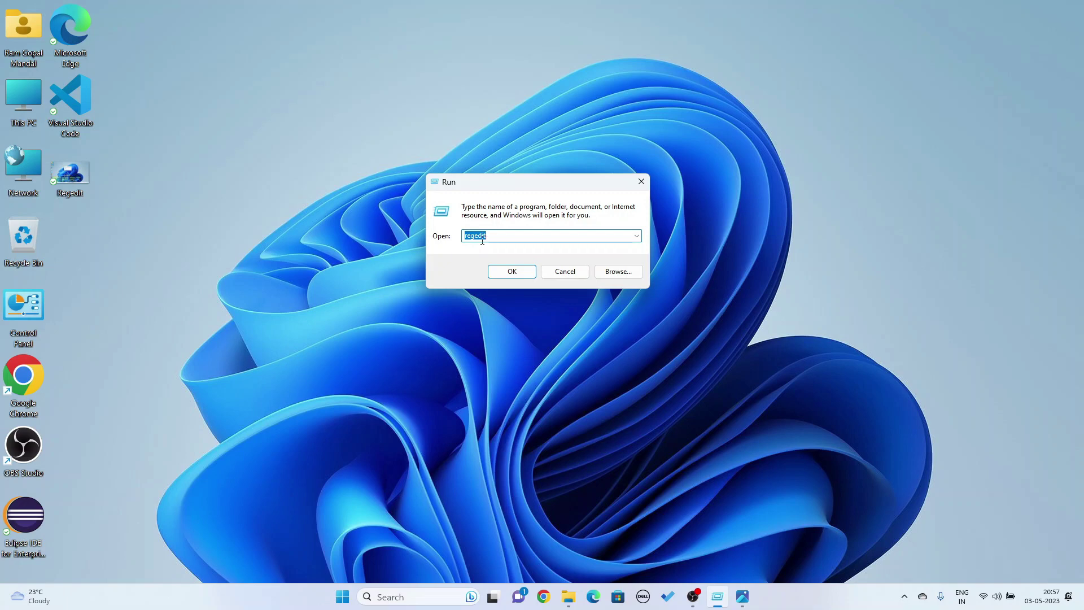
Step: Launch regedit and navigate to HKEY_LOCAL_MACHINE\SOFTWARE\ORACLE to view its inst_loc value
click(511, 272)
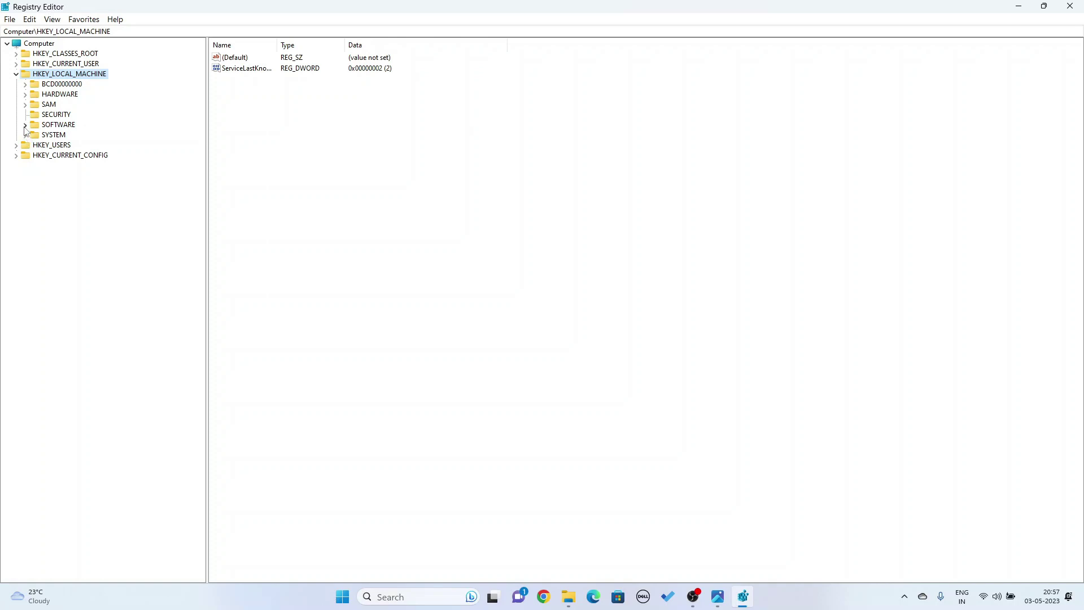
click(60, 125)
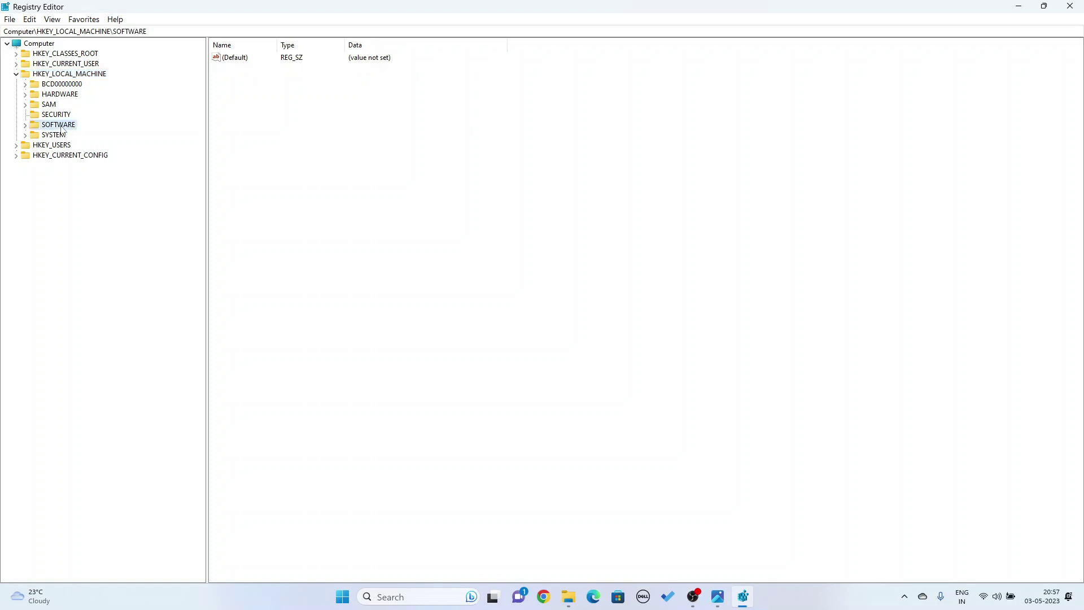
click(25, 125)
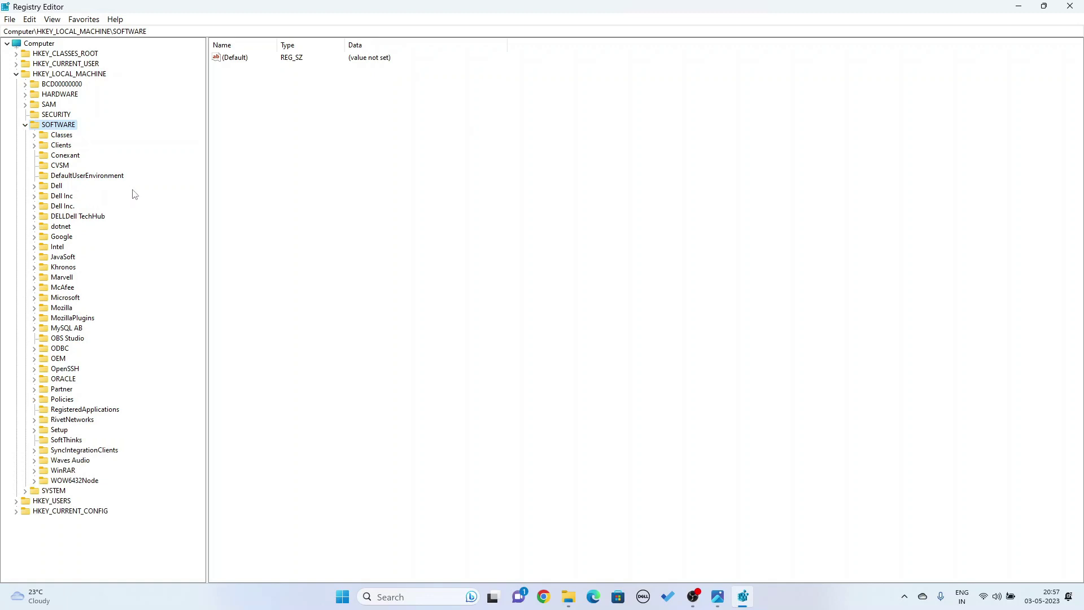
click(73, 380)
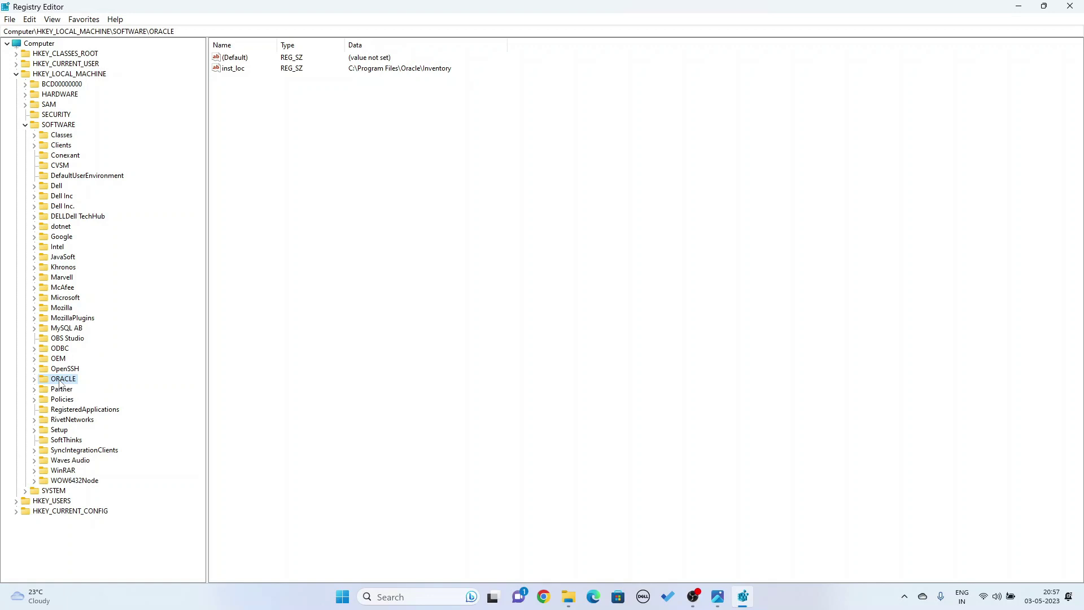
Step: Delete the ORACLE key from HKEY_LOCAL_MACHINE\SOFTWARE, confirm, then collapse HKEY_LOCAL_MACHINE
right_click(61, 383)
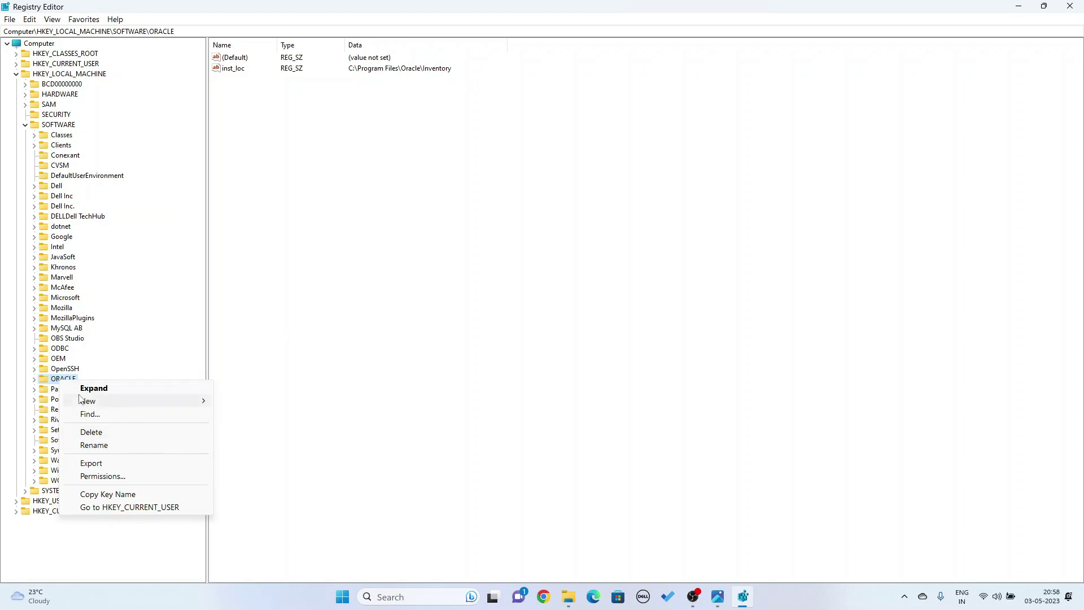
click(51, 378)
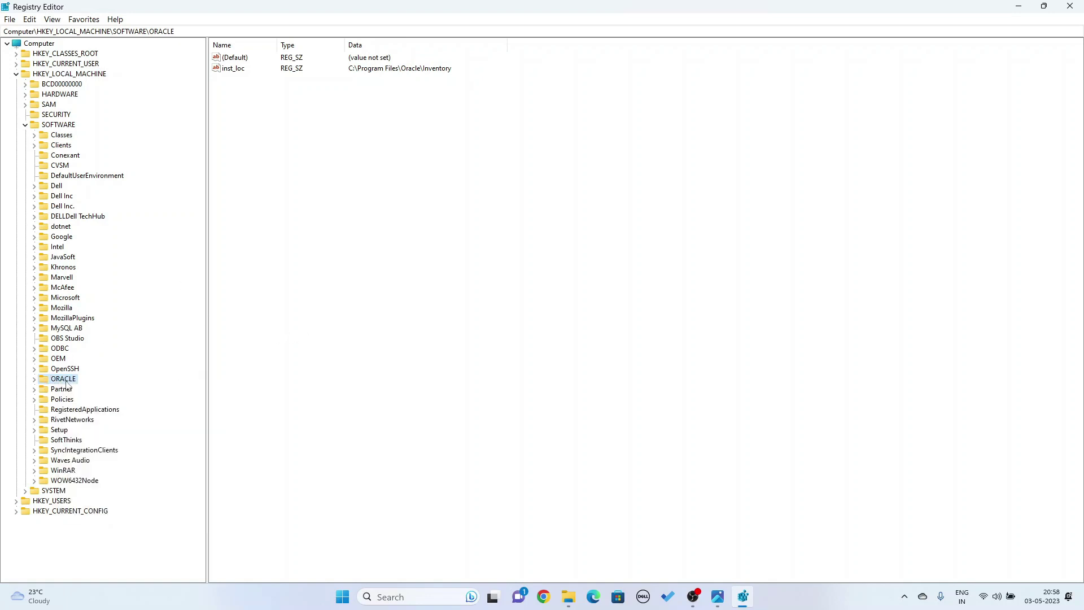
right_click(65, 381)
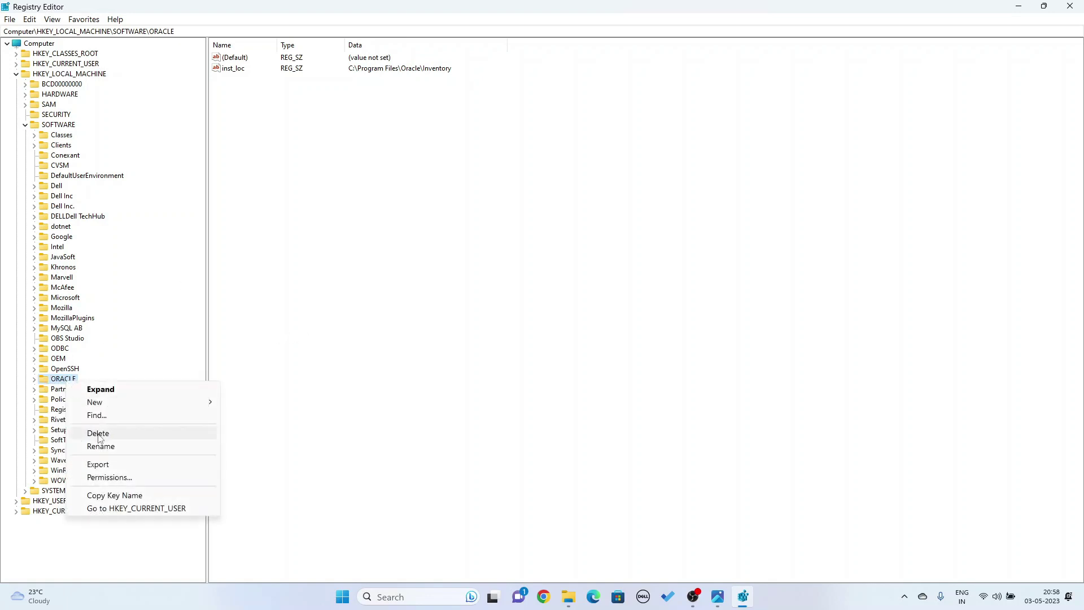
click(100, 435)
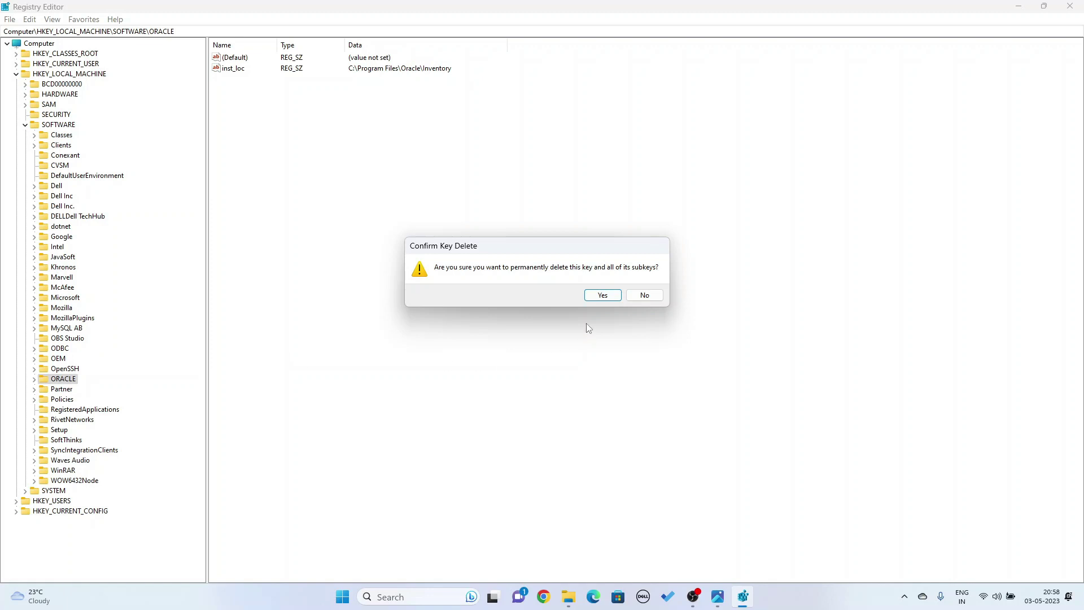
click(603, 296)
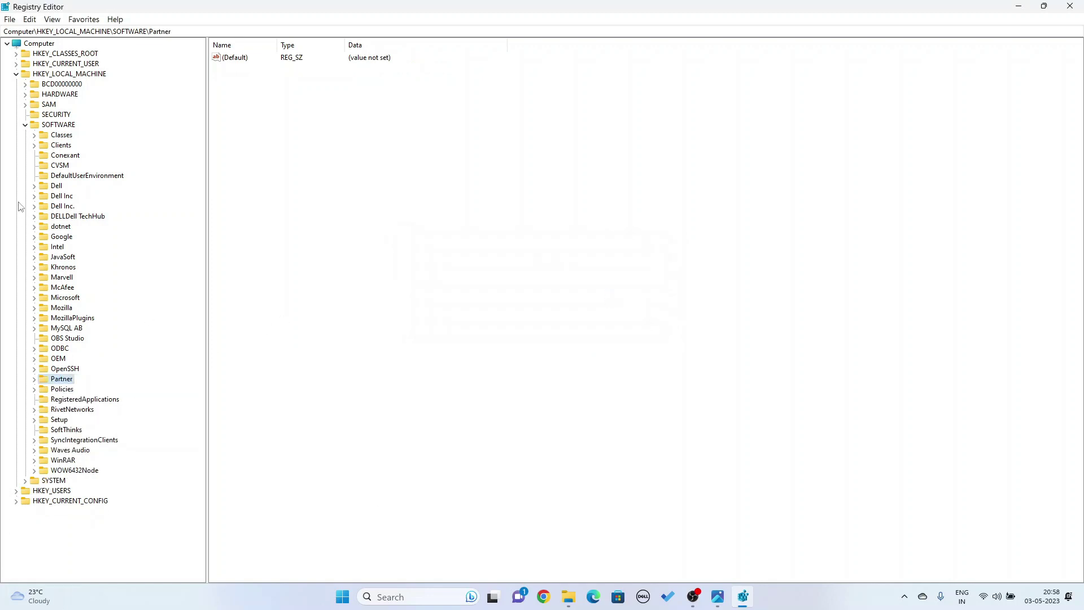
click(16, 73)
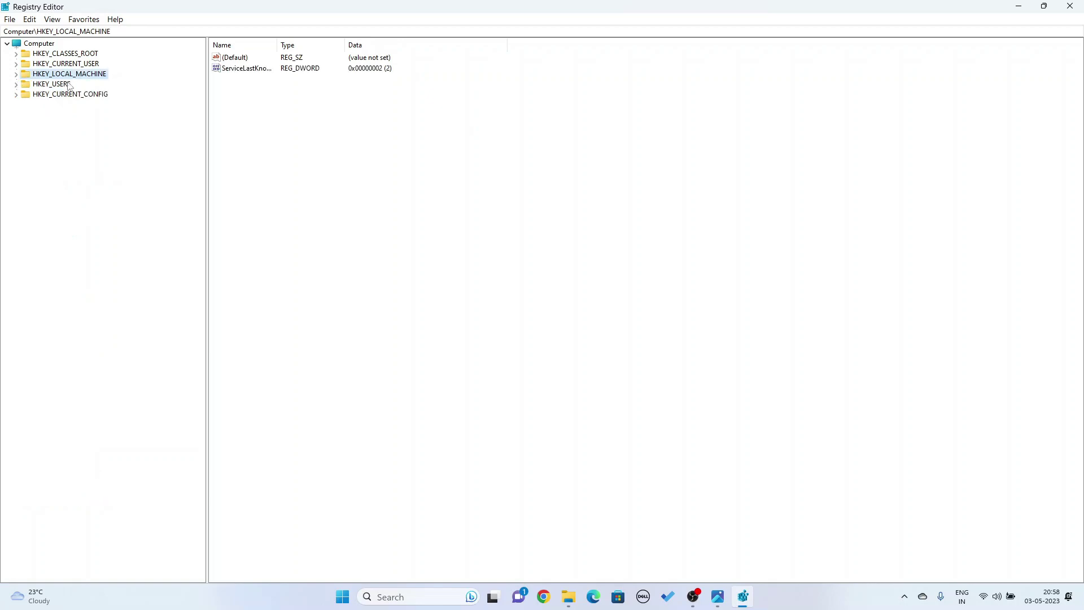
Step: Switch to the Photos window showing the Regedit.png reference image
click(717, 596)
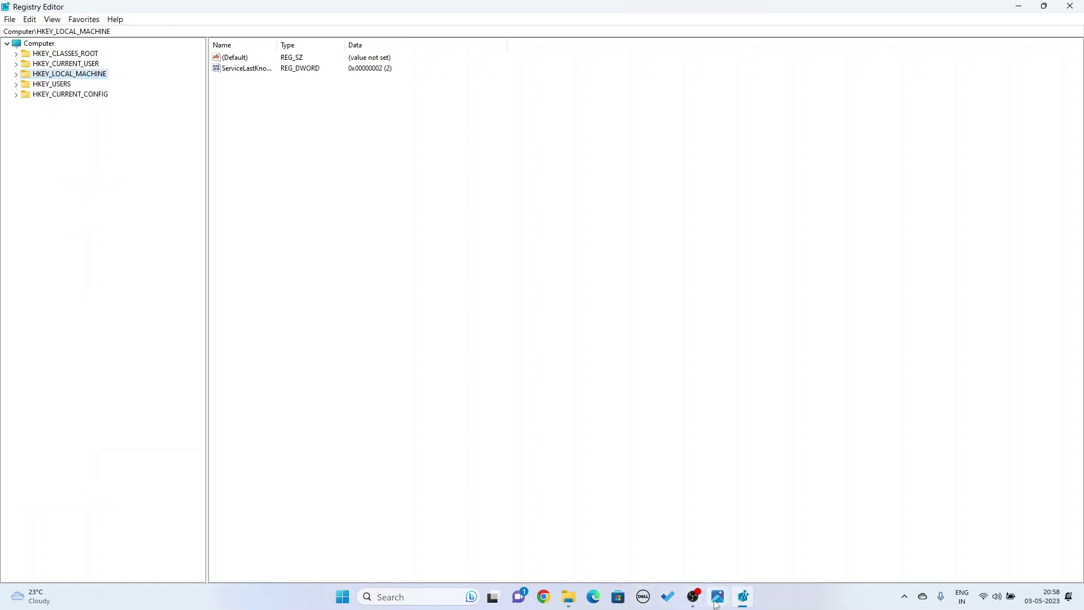
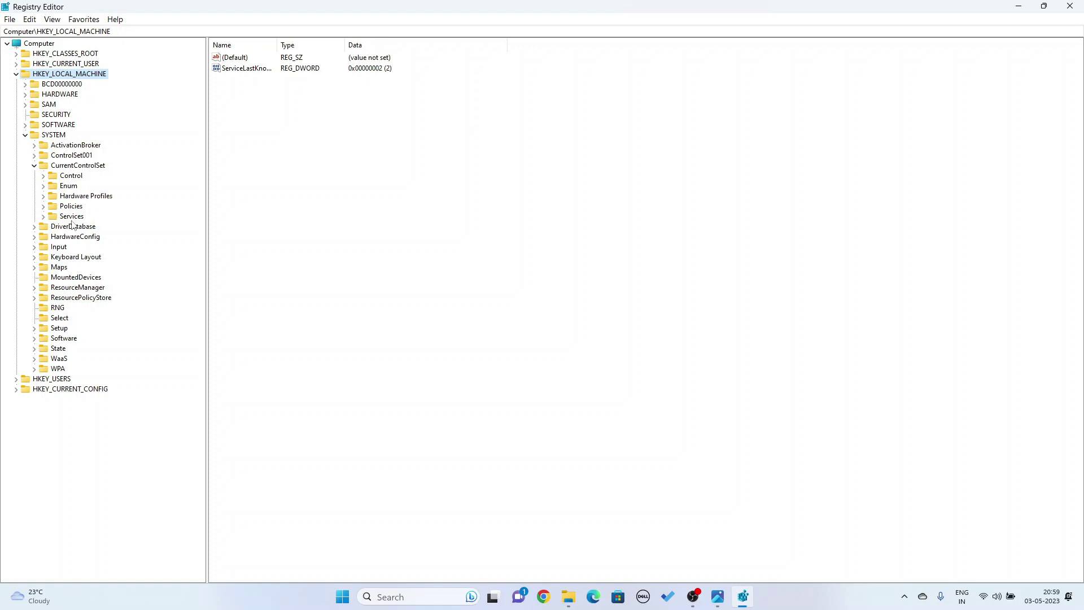
Step: Select and expand the Services key, scrolling down to the Oracle service subkeys
click(74, 217)
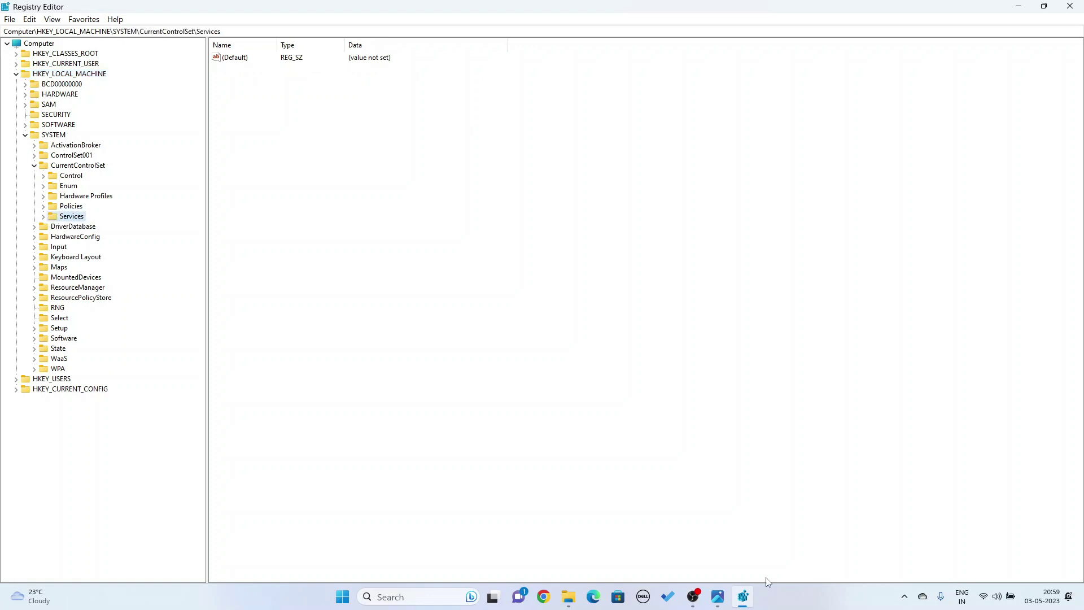
click(43, 218)
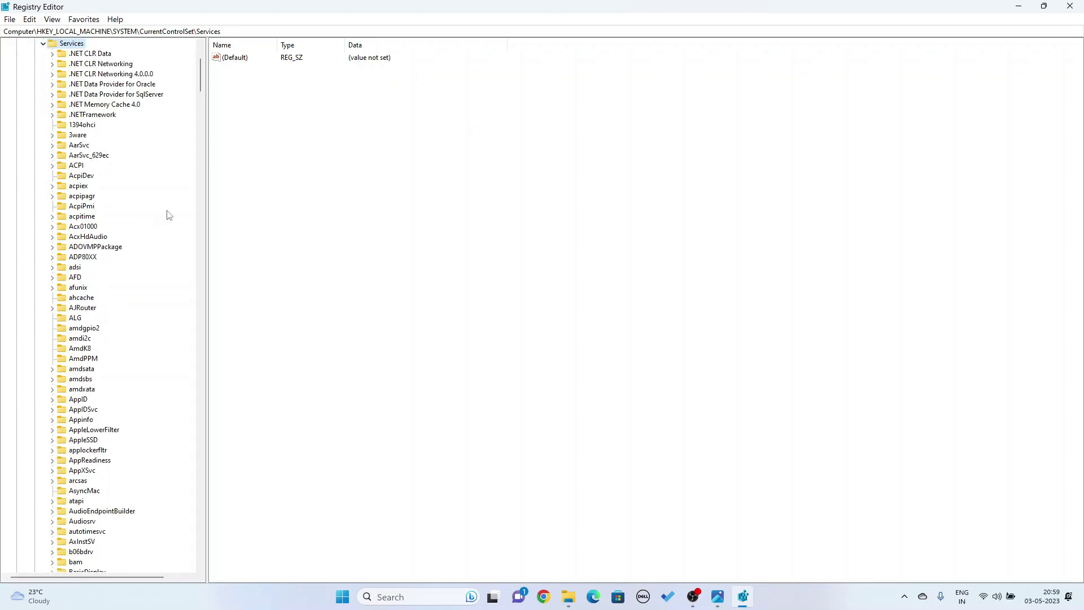
scroll(167, 215, down, 11)
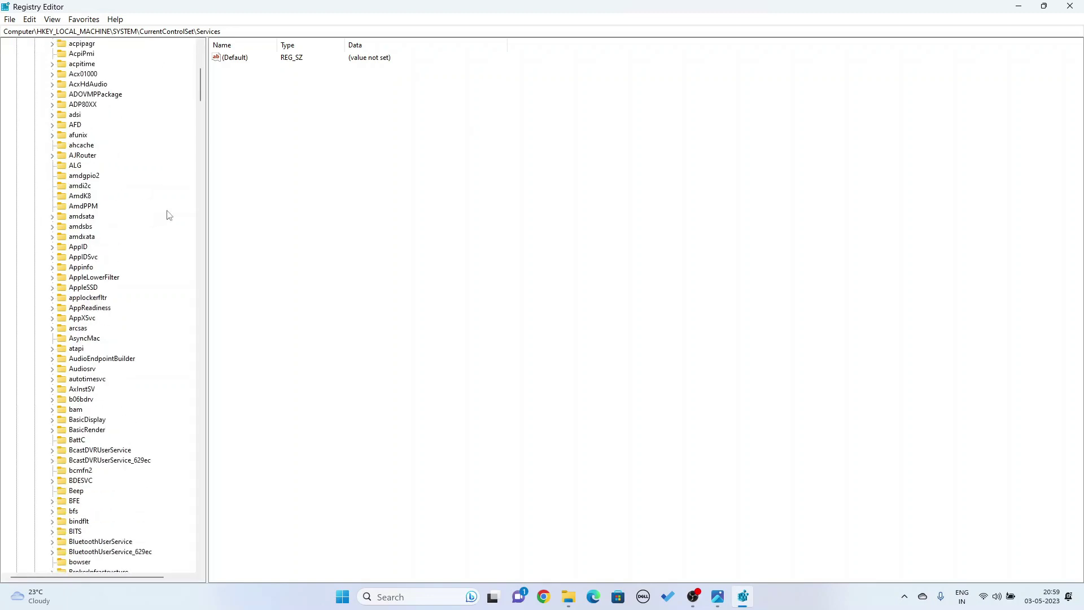
scroll(167, 215, down, 15)
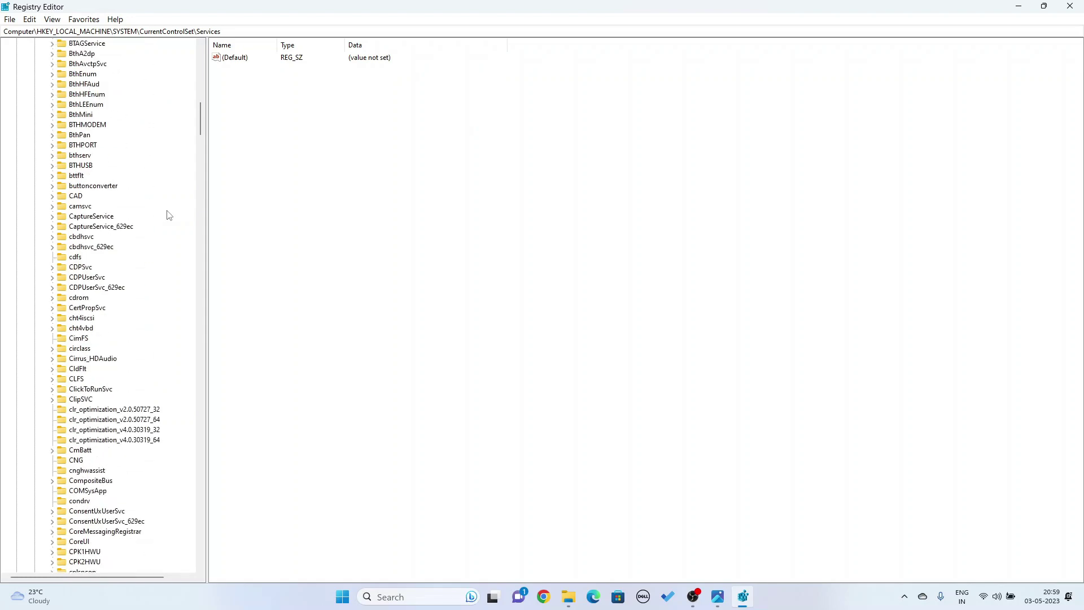
scroll(167, 215, down, 11)
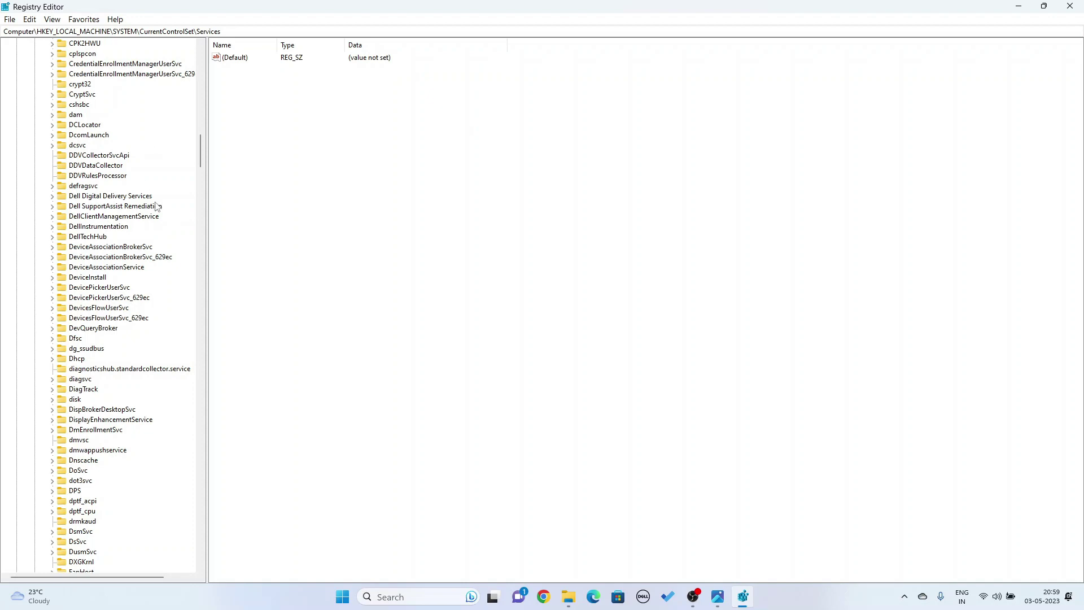
scroll(158, 208, down, 13)
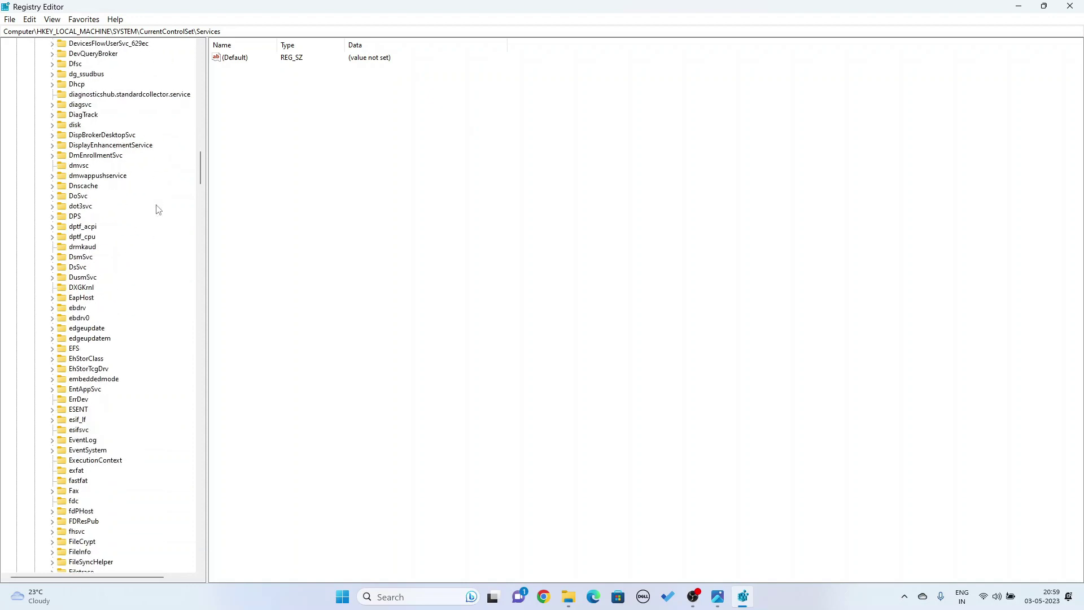
scroll(158, 210, down, 19)
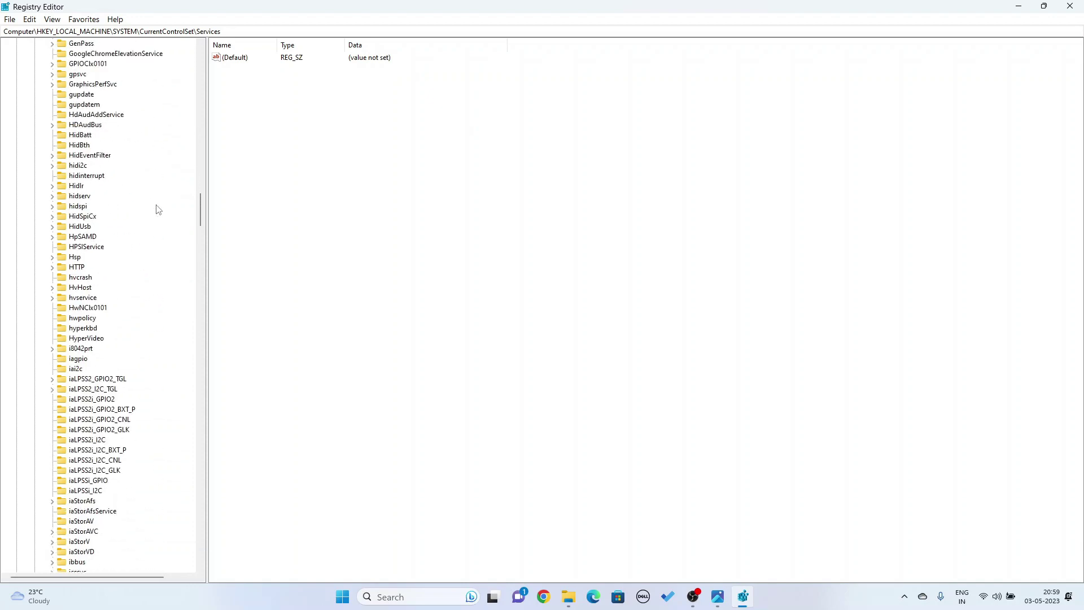
scroll(158, 209, down, 20)
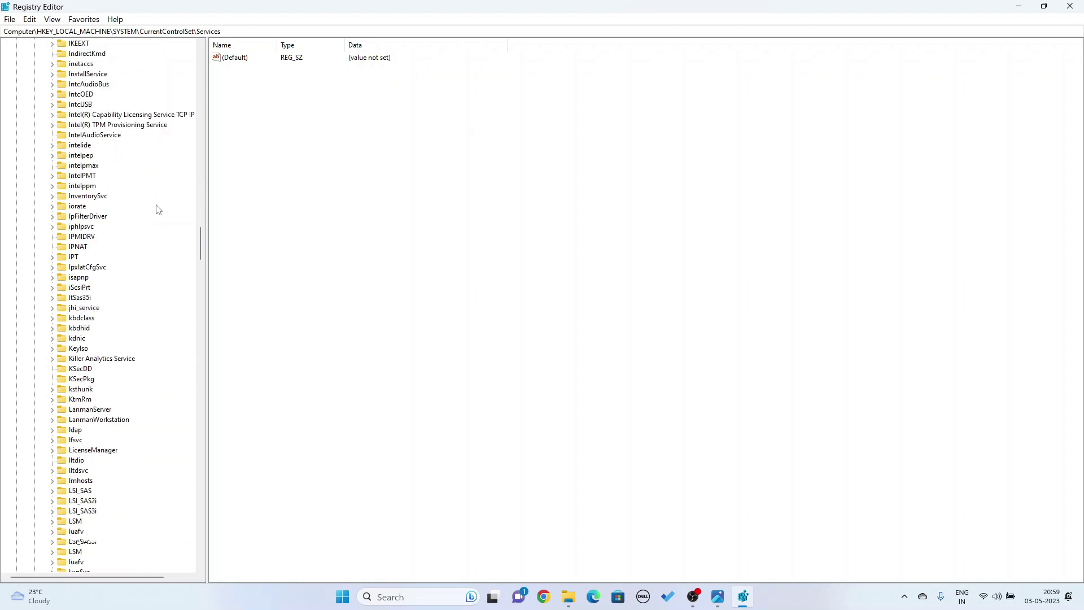
scroll(158, 209, down, 20)
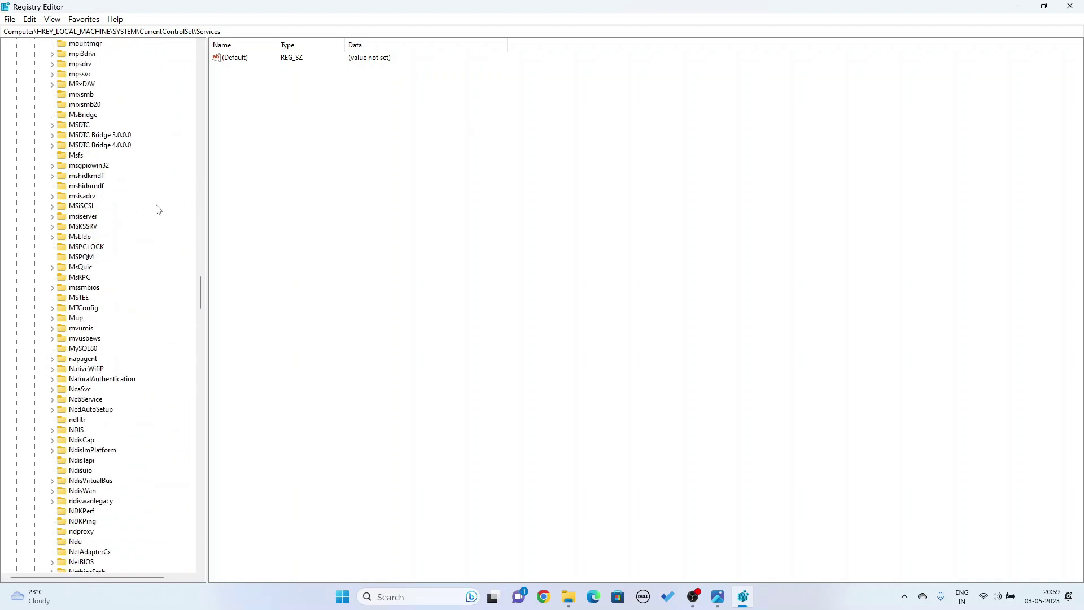
scroll(158, 209, down, 11)
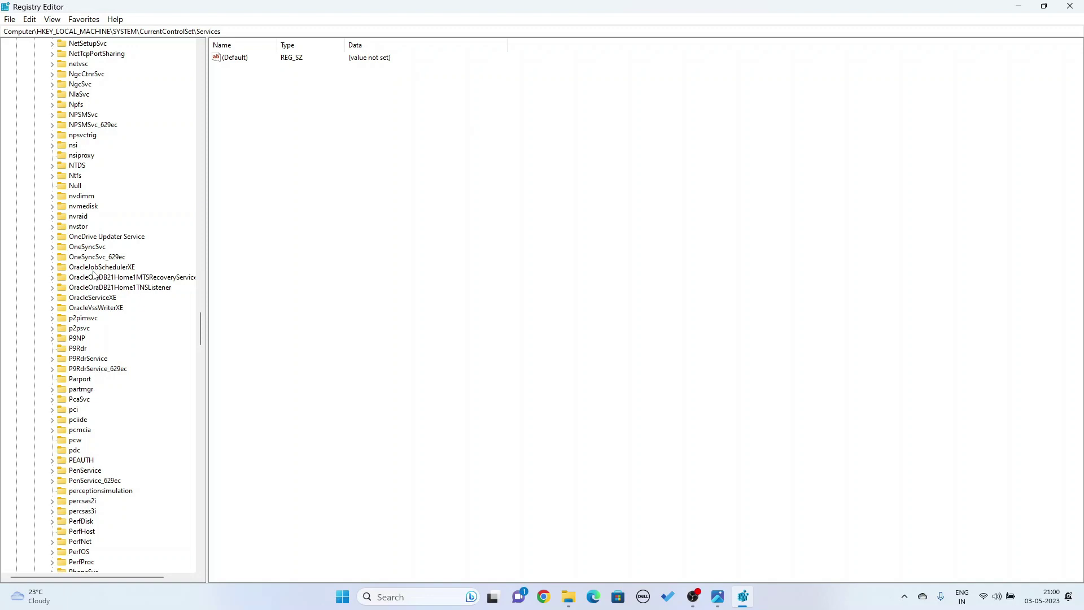
Step: Delete the OracleJobSchedulerXE key, then the OracleOraDB21Home1MTSRecoveryService key, confirming each with Yes
click(85, 269)
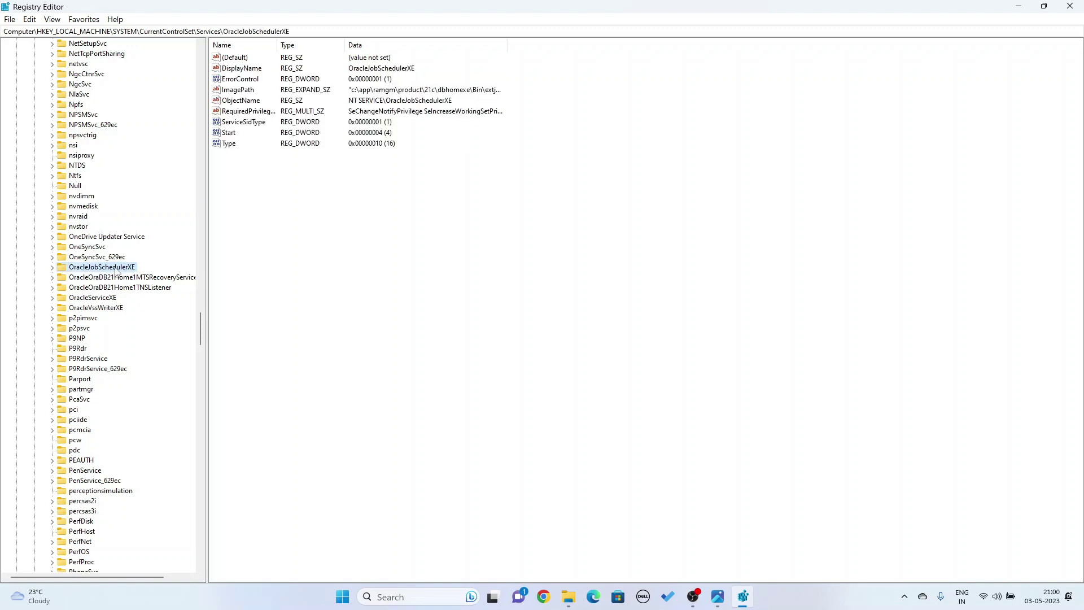
right_click(117, 271)
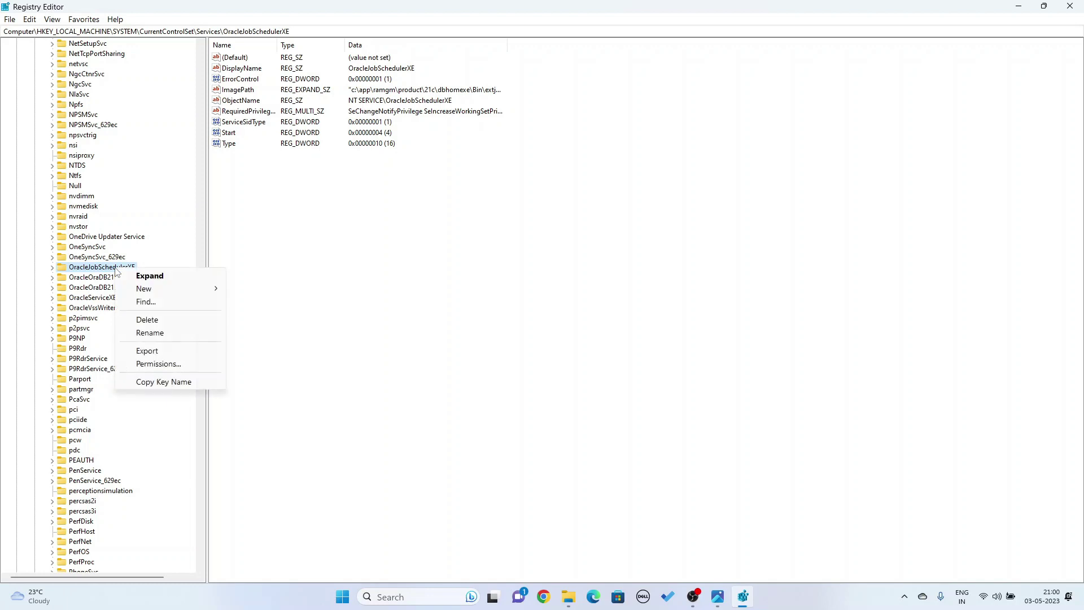
click(154, 321)
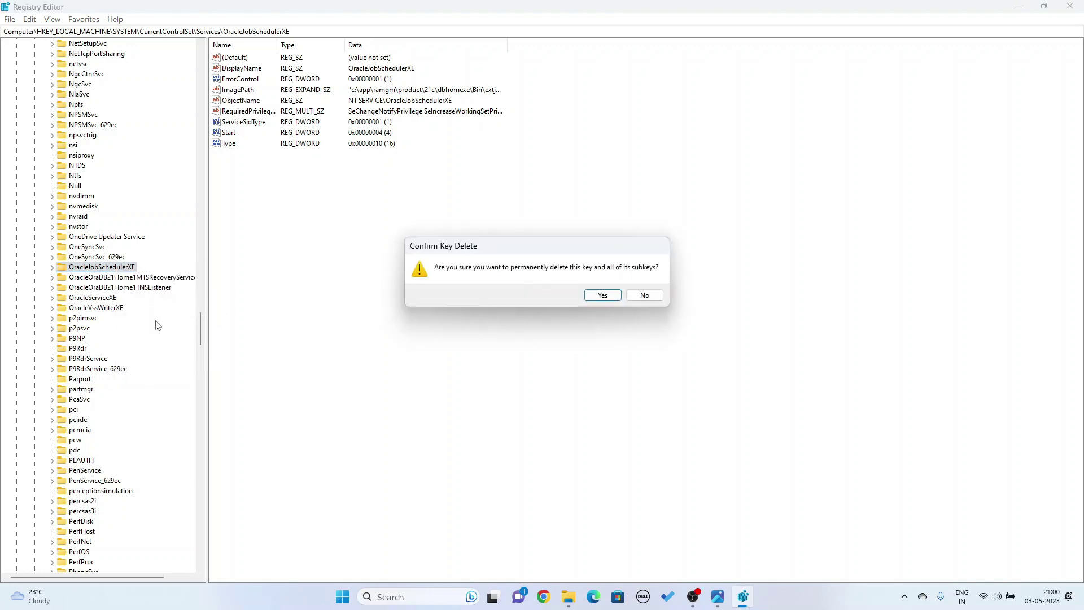
click(612, 298)
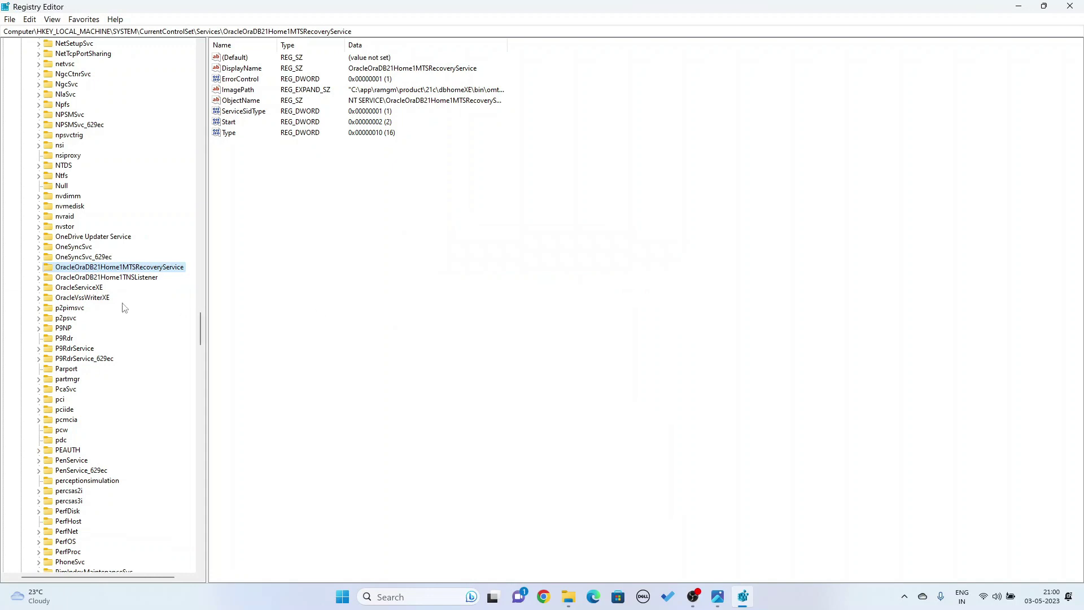
right_click(115, 271)
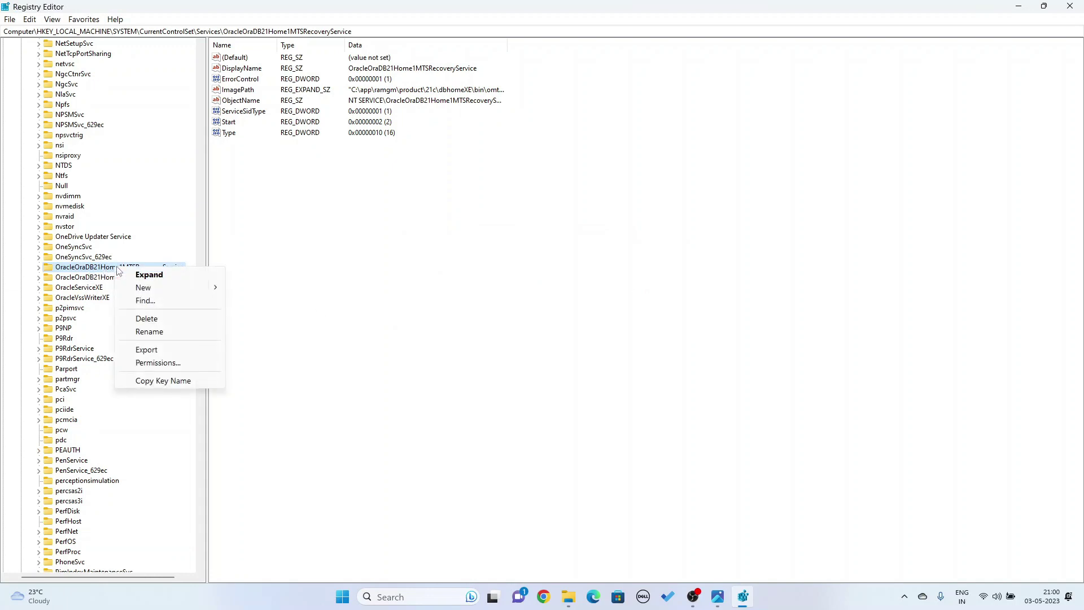
click(154, 319)
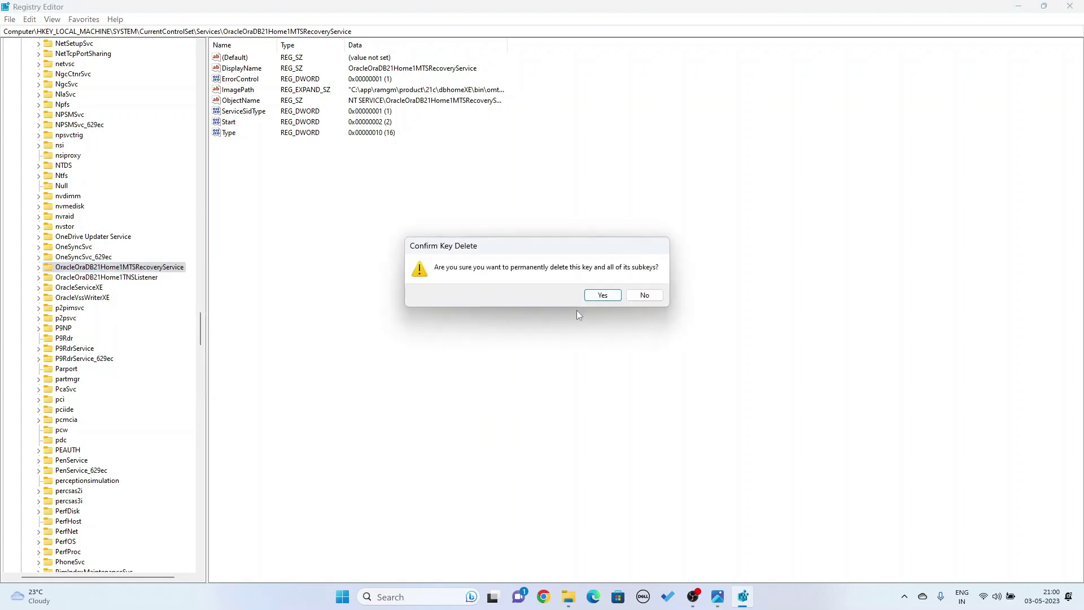
click(605, 298)
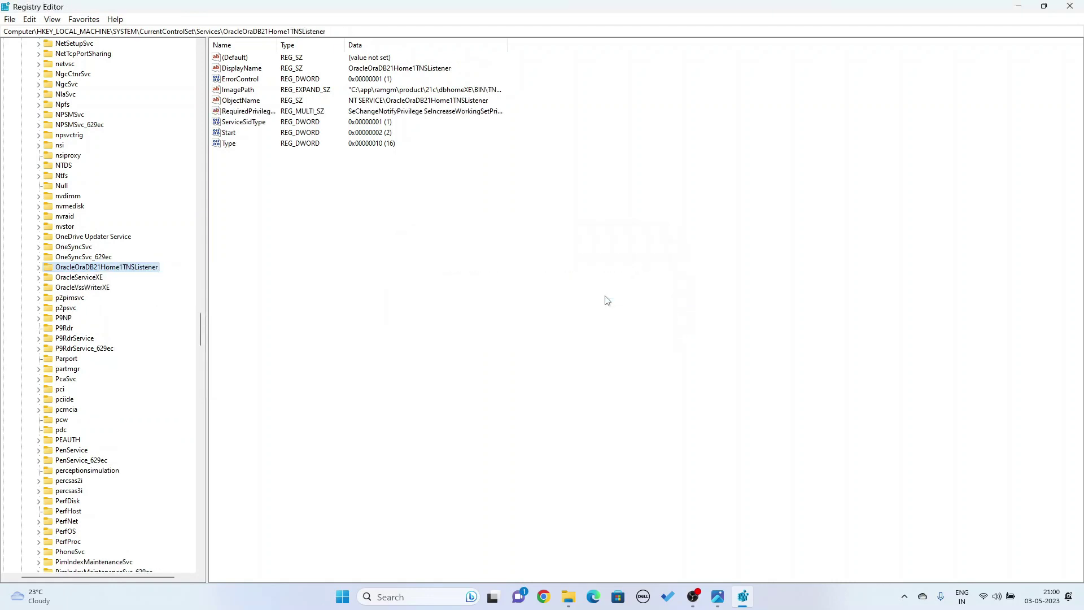
Step: Delete the OracleOraDB21Home1TNSListener, OracleServiceXE and OracleVssWriterXE keys, confirming each deletion
right_click(141, 273)
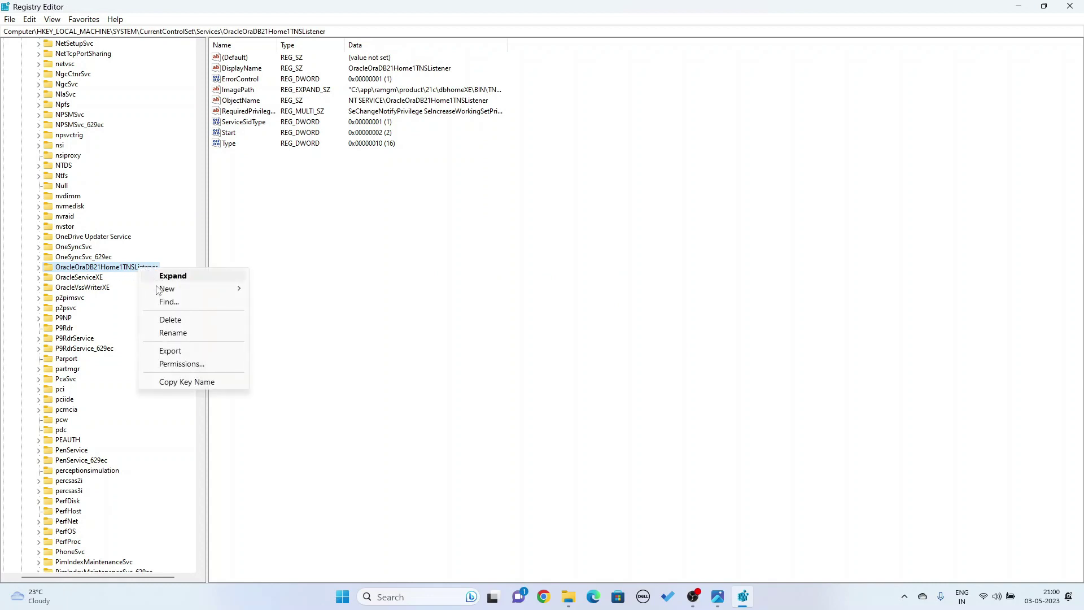
click(171, 319)
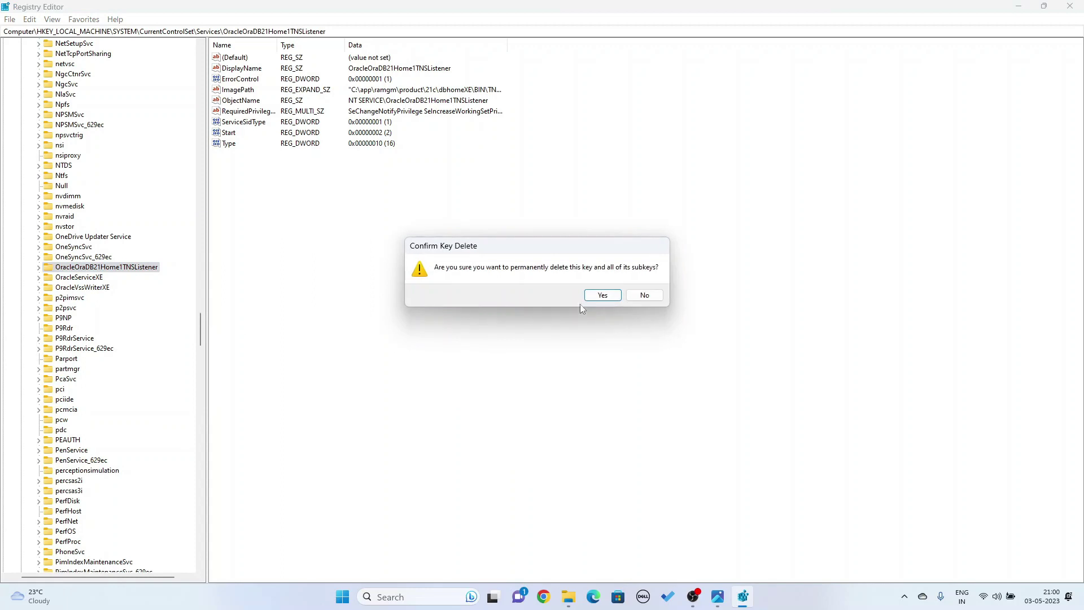
click(608, 298)
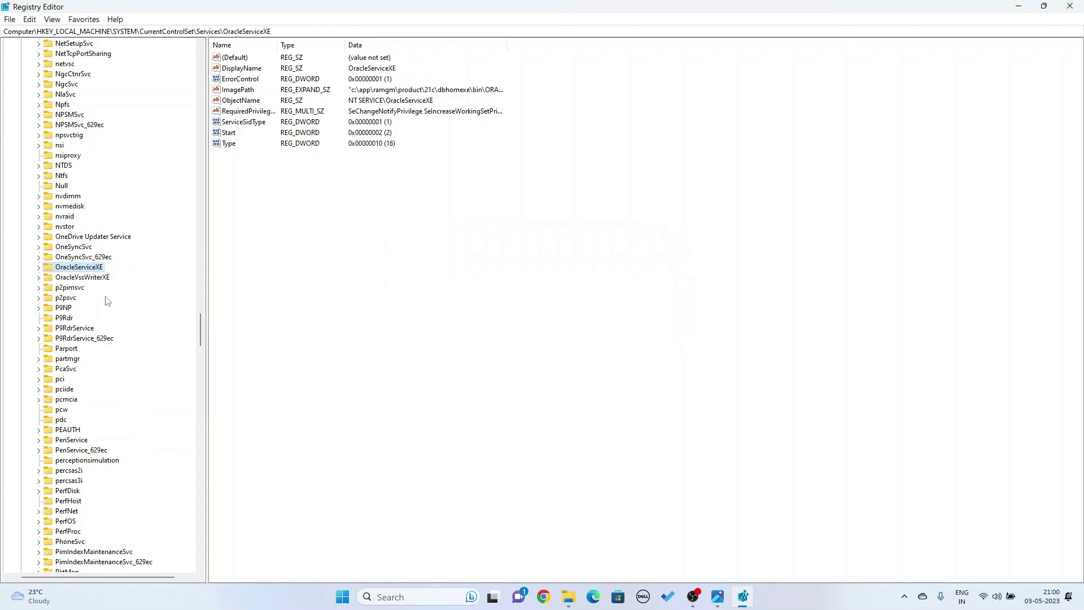
right_click(86, 270)
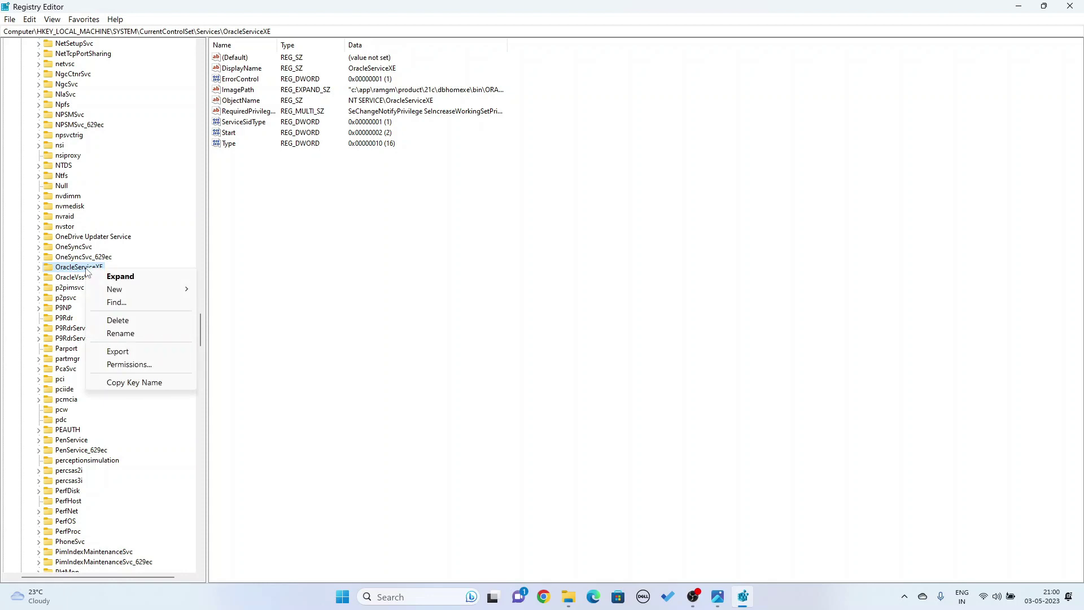
click(118, 320)
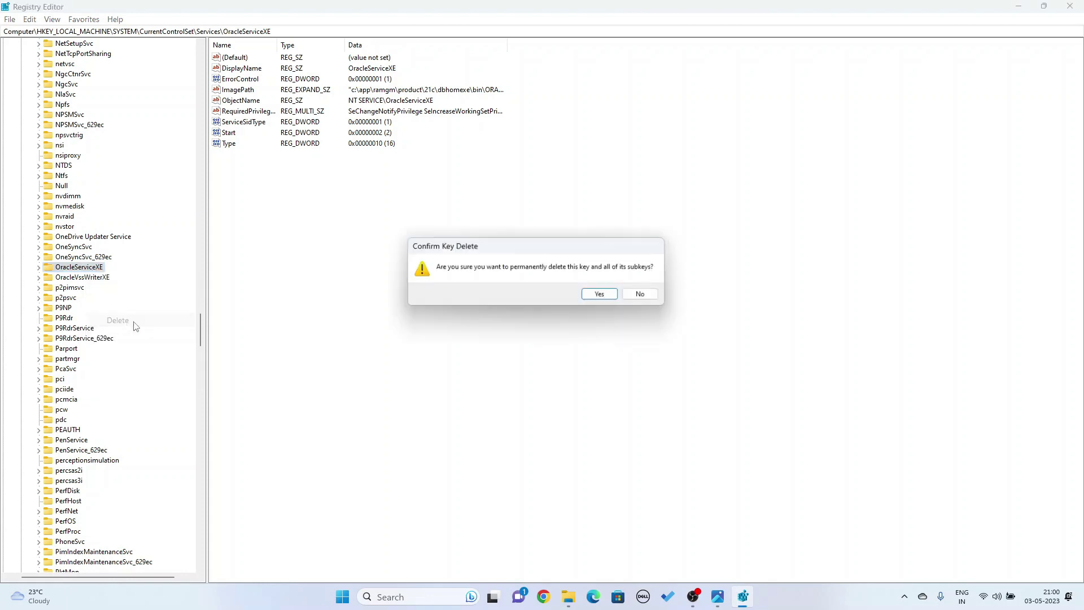
click(609, 298)
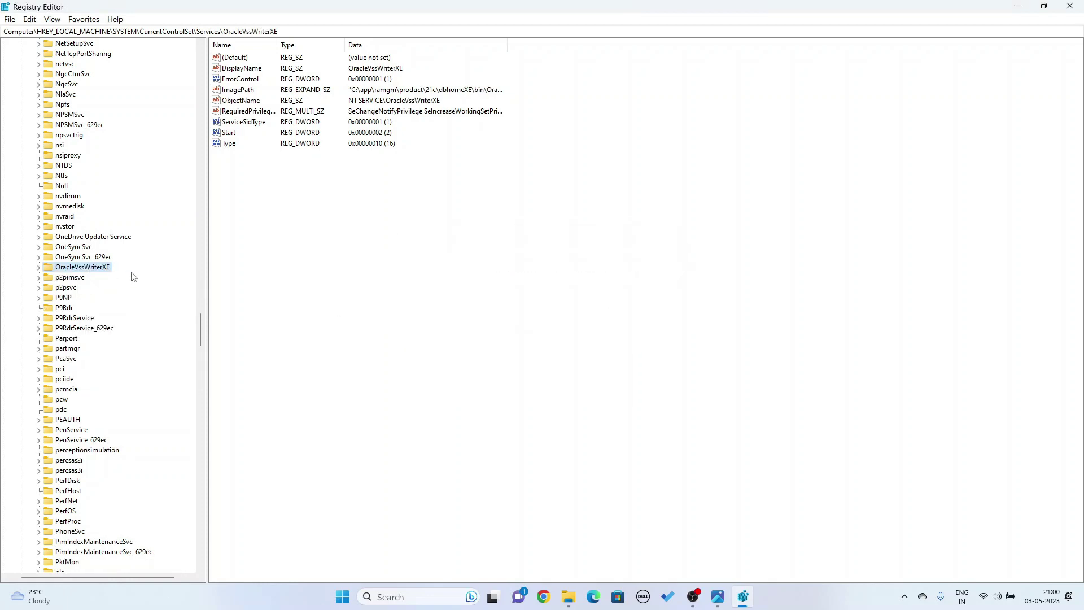
right_click(95, 270)
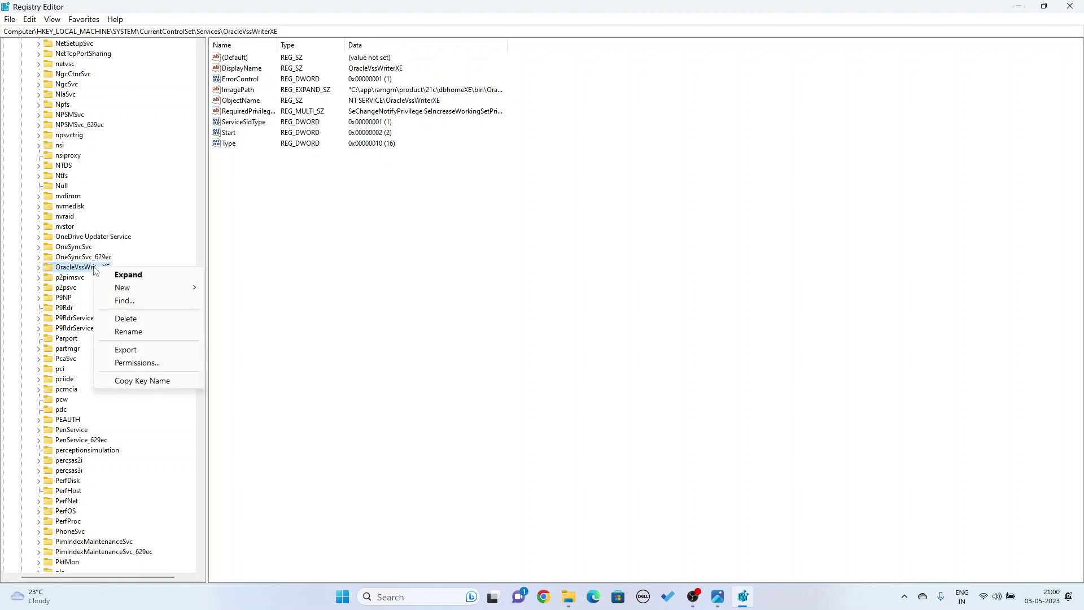
click(126, 319)
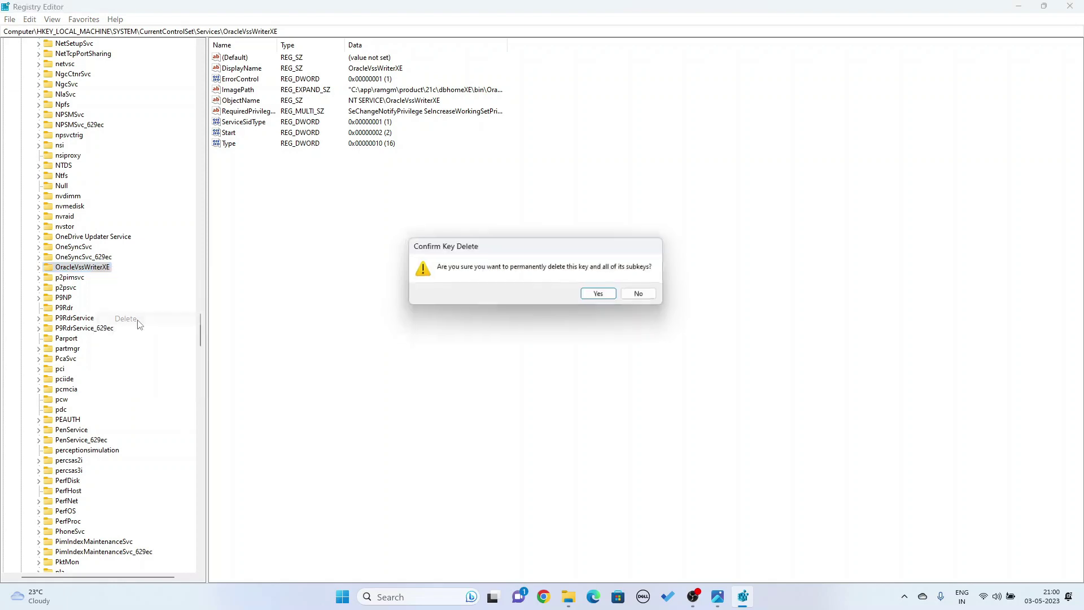
click(607, 298)
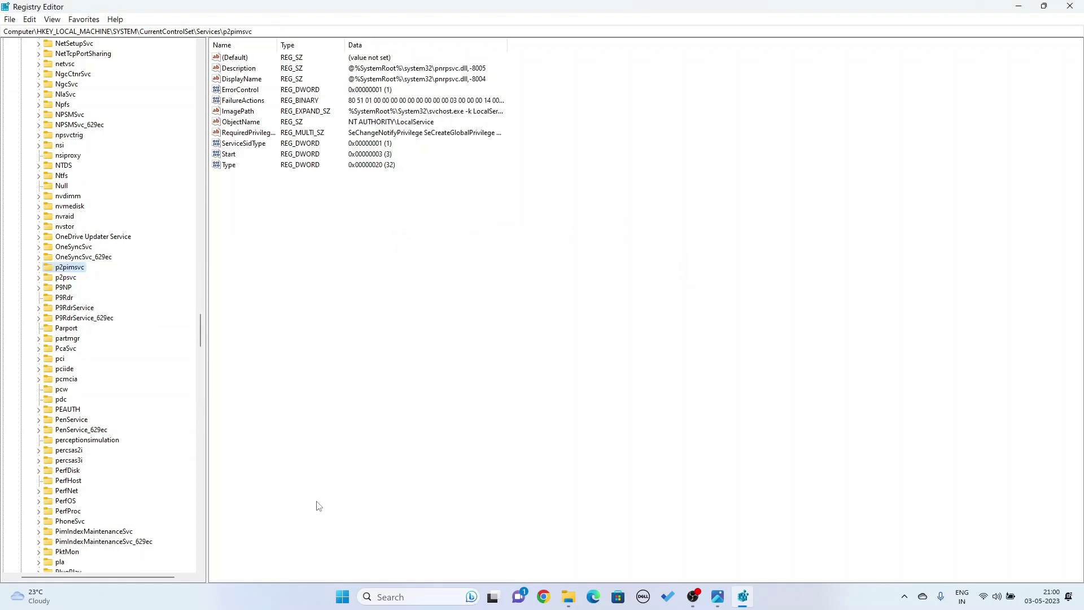
scroll(3, 432, up, 20)
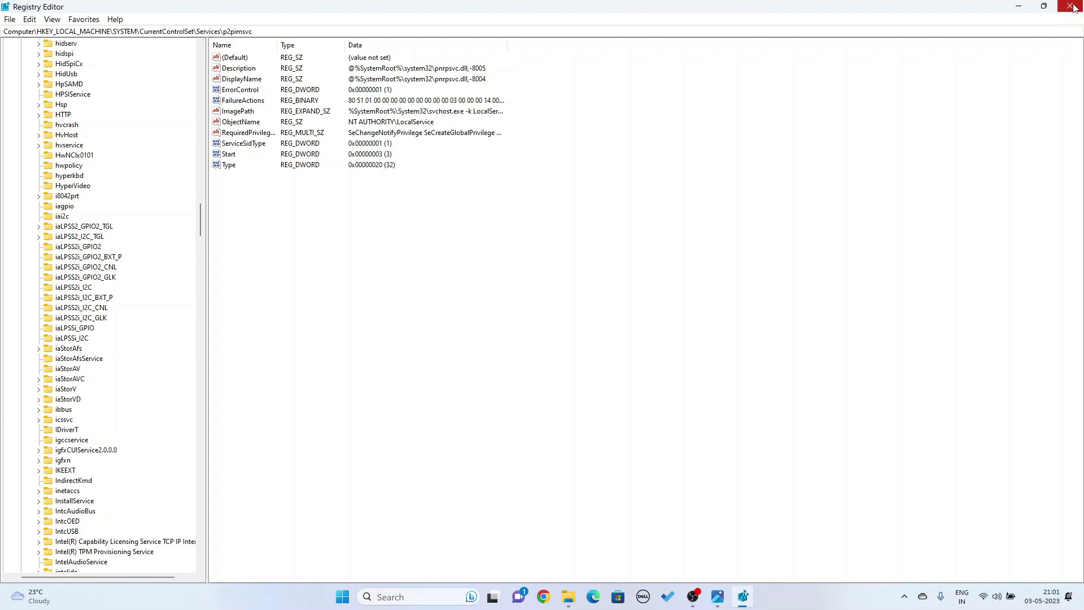
Step: Close Registry Editor and start uninstalling Oracle Database 21c Express Edition from Programs and Features
click(1071, 6)
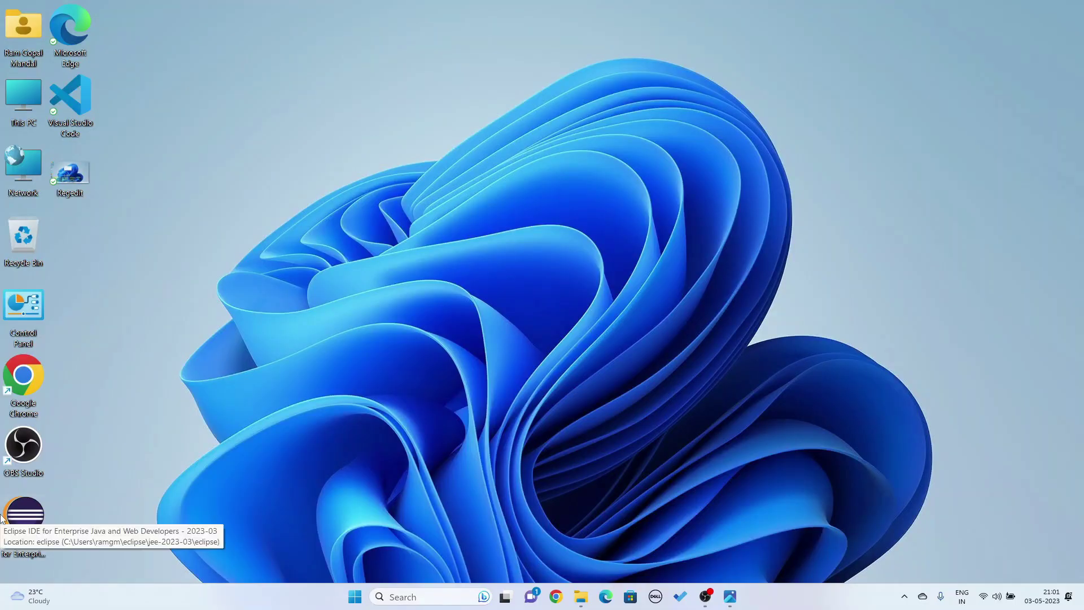
double_click(23, 311)
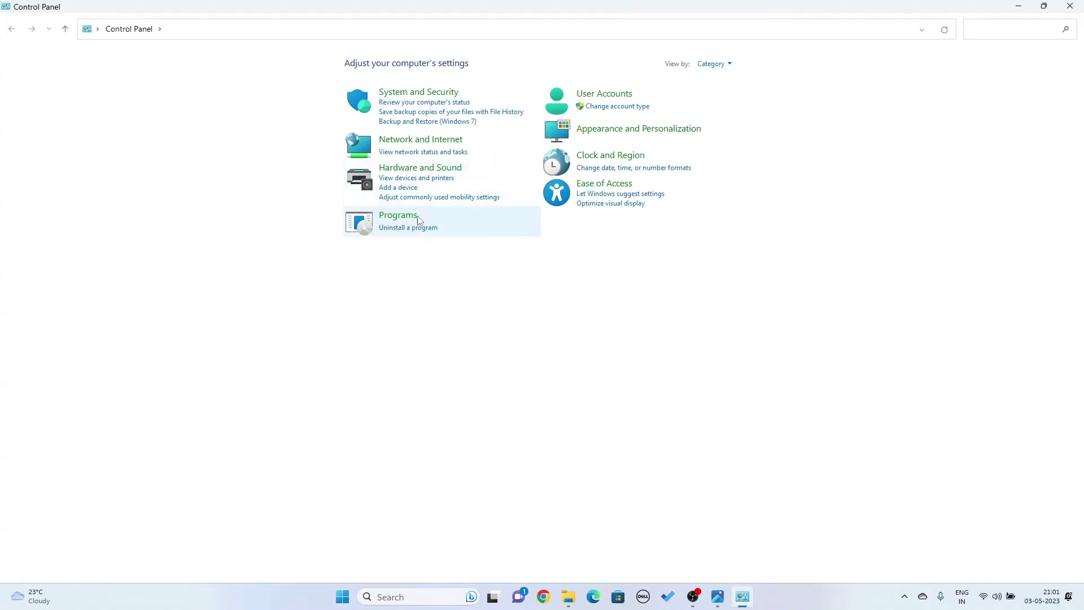
click(398, 228)
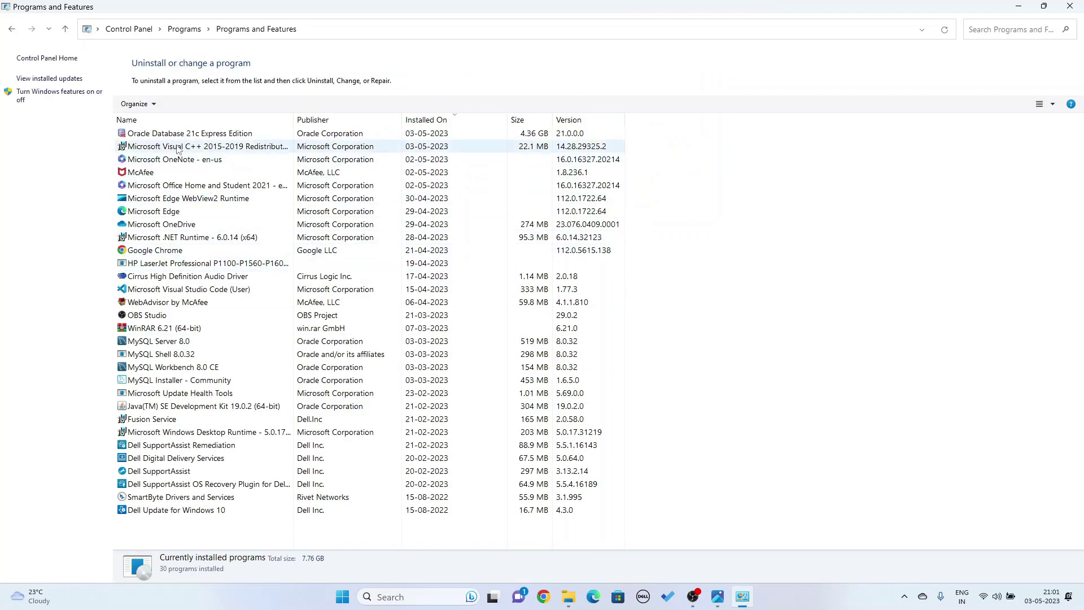
click(204, 135)
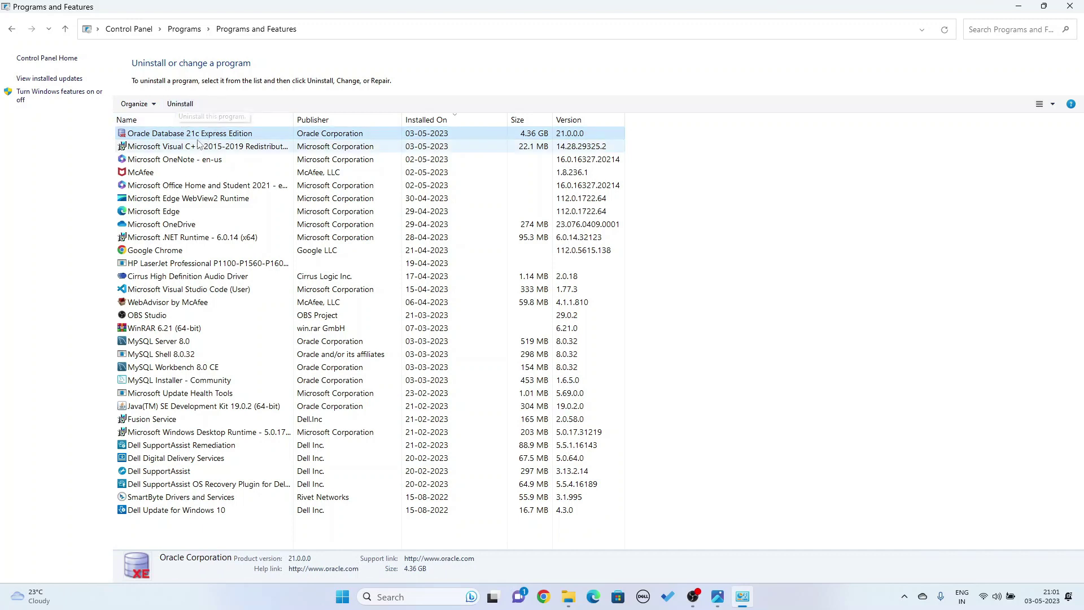
click(181, 104)
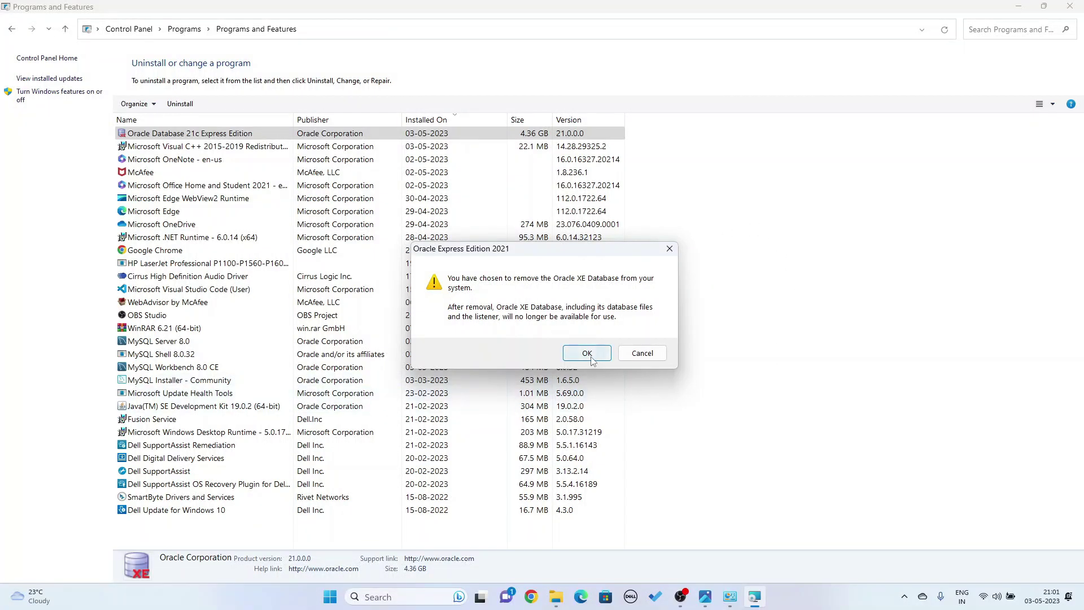
Step: Confirm removing the Oracle XE Database and ignore the open-application warning so the uninstall finishes
click(587, 354)
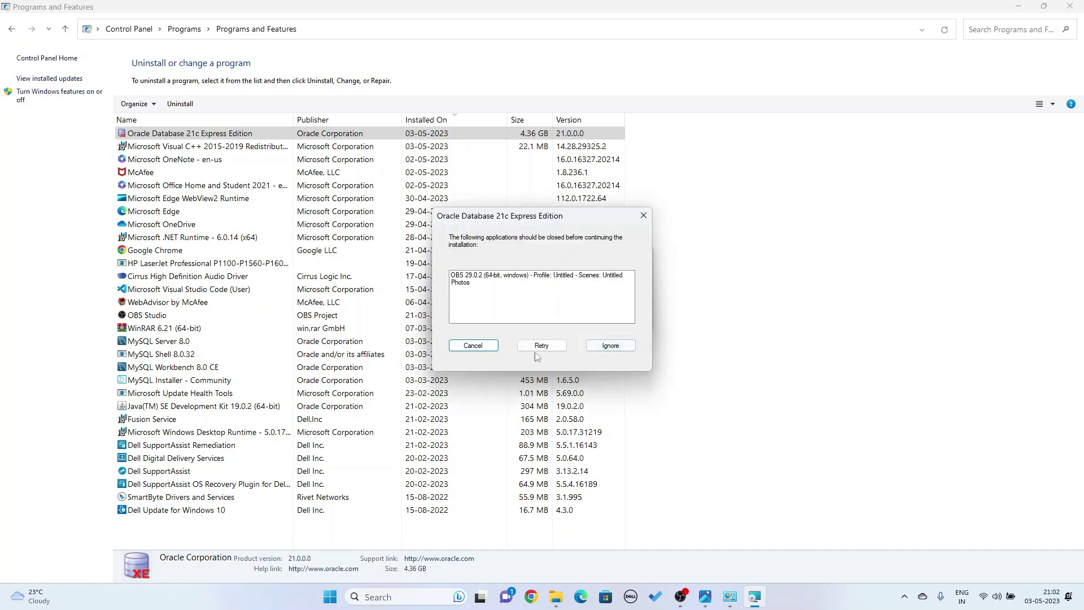
click(612, 346)
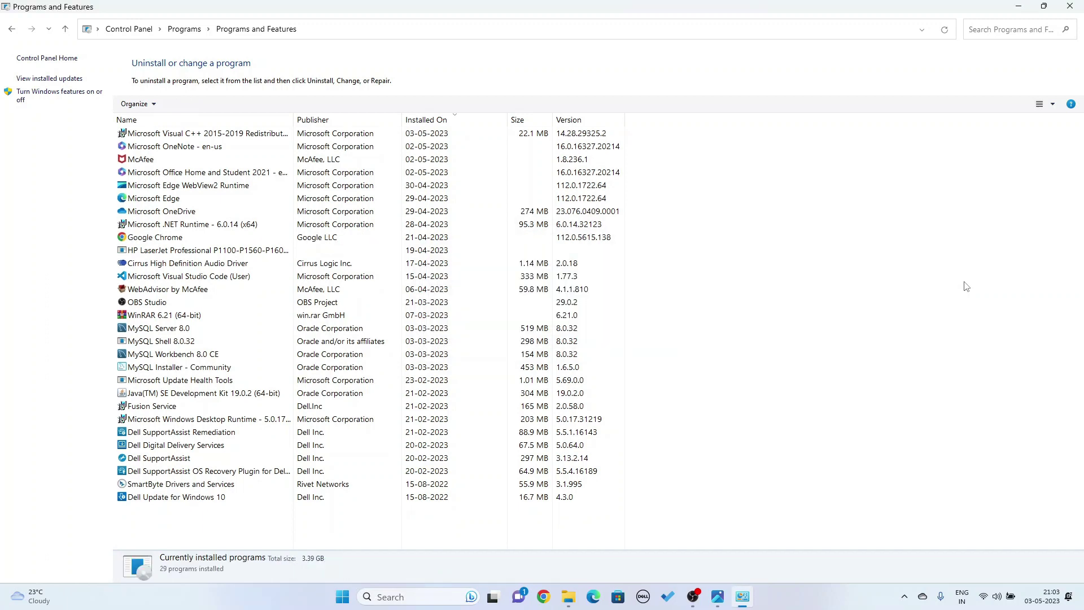
mouse_move(740, 605)
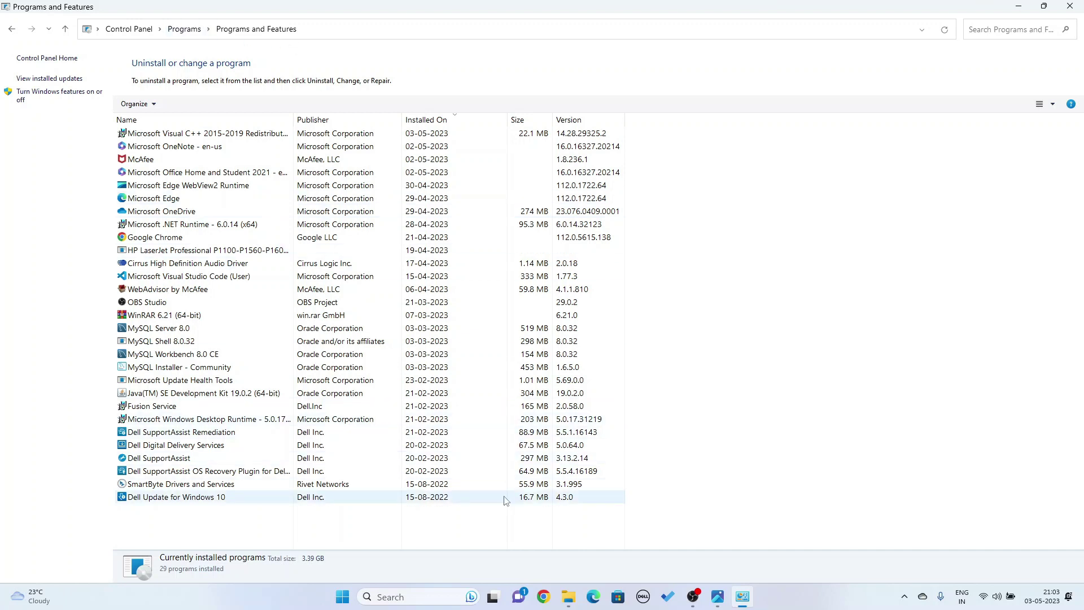
Step: Close Programs and Features and open Task Manager from the taskbar, maximized
click(1071, 7)
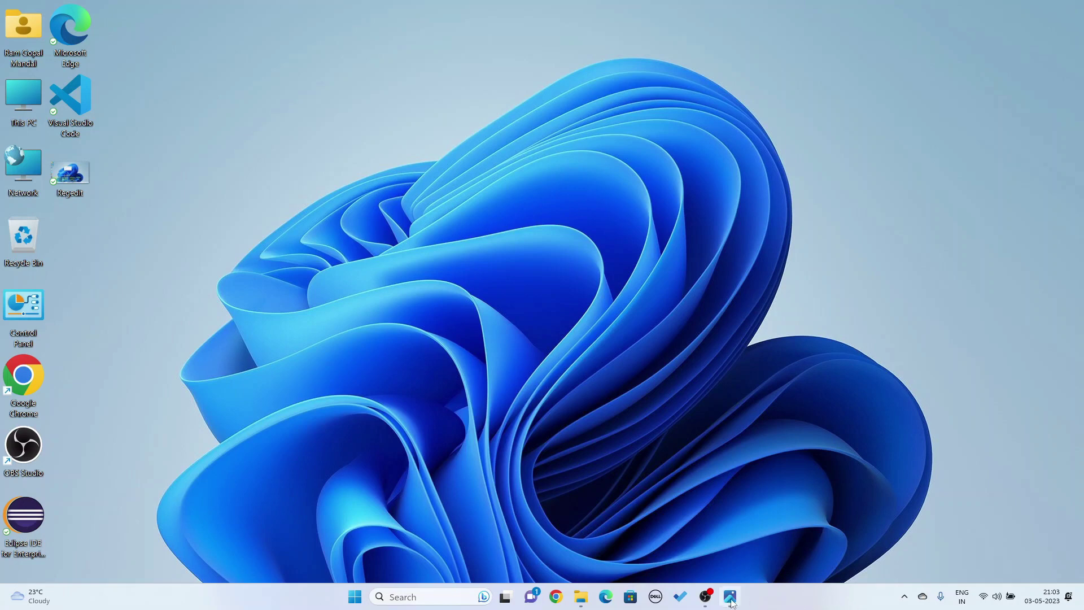
right_click(806, 599)
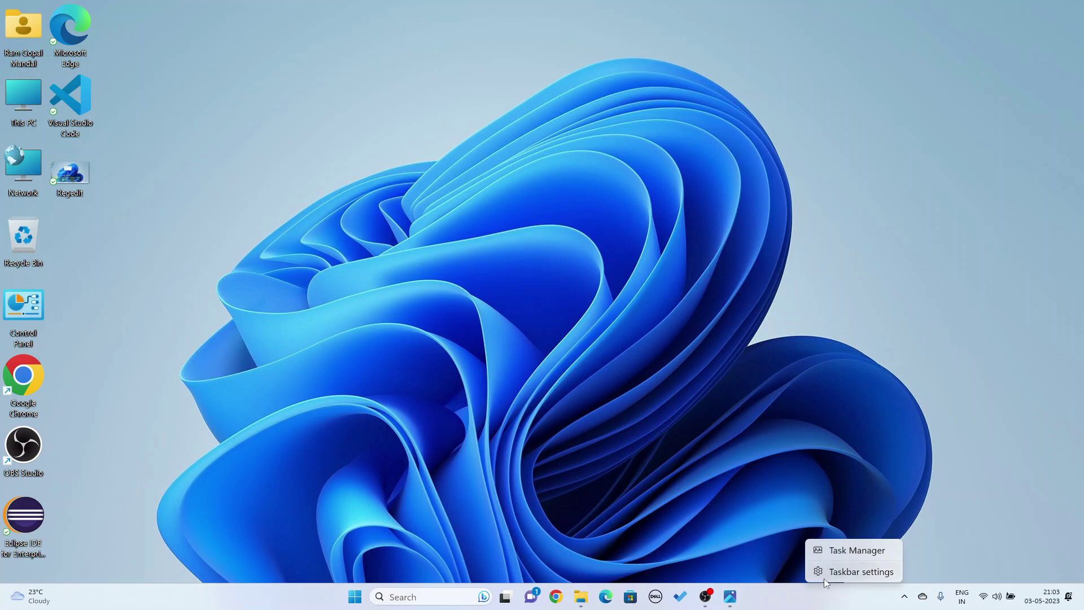
click(848, 552)
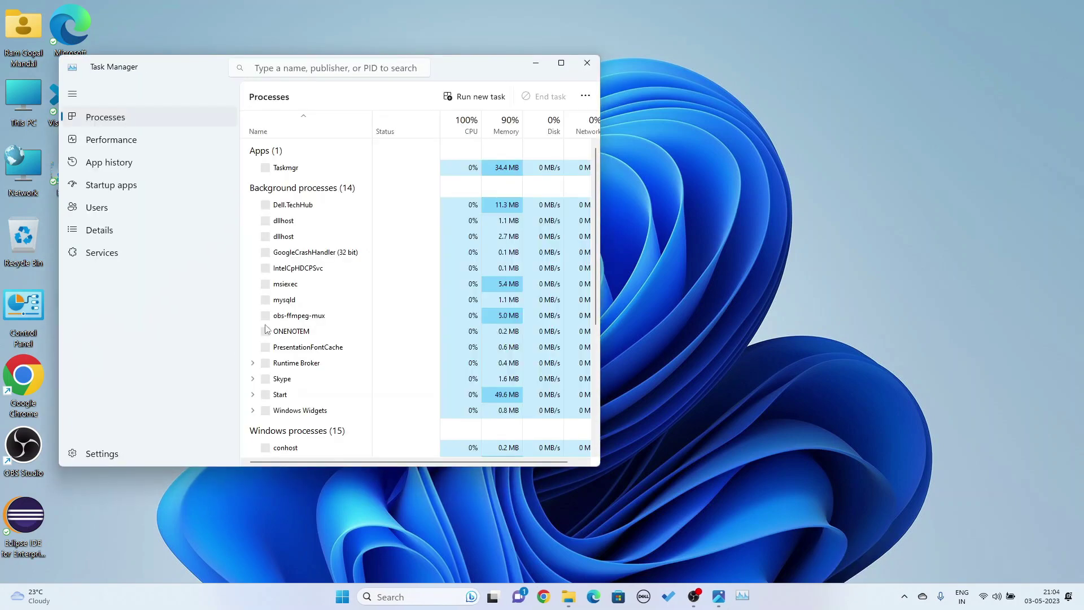
click(561, 62)
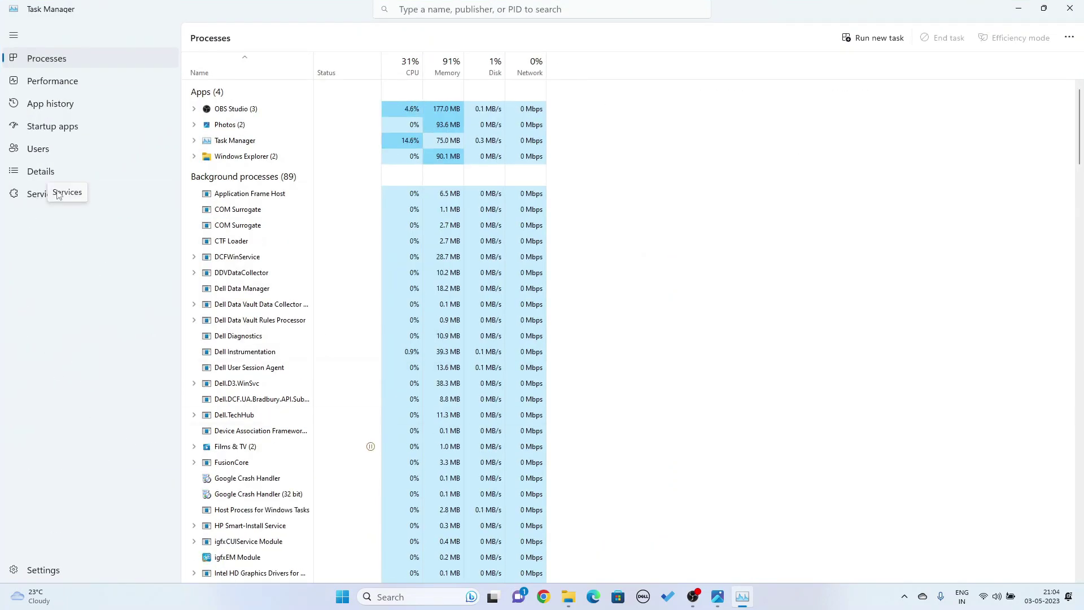
Step: Show the Services list and widen the Name column to reveal full Oracle service names
click(32, 196)
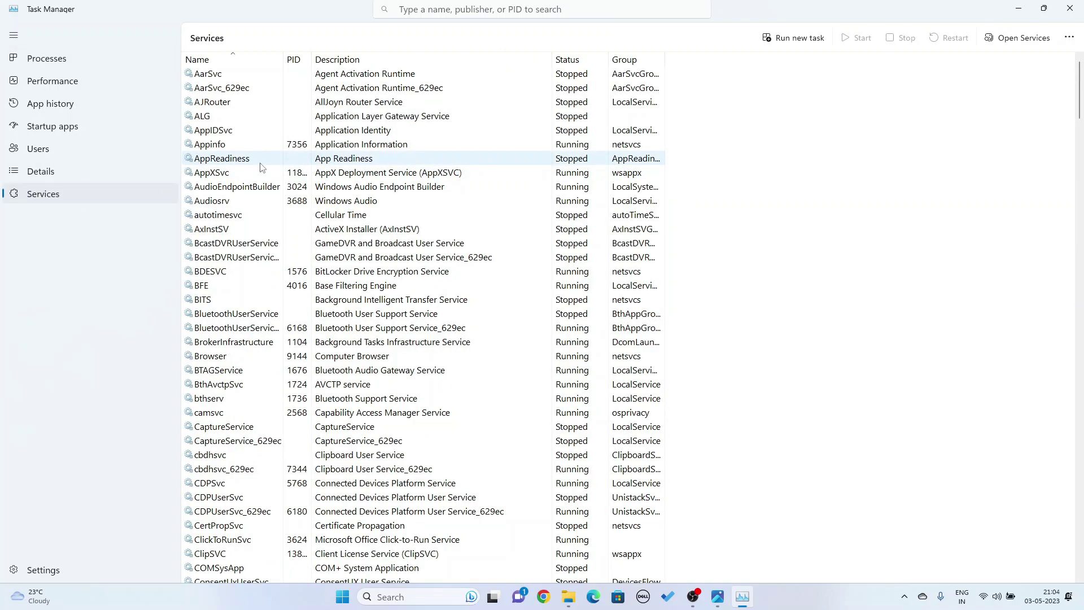
scroll(261, 167, down, 20)
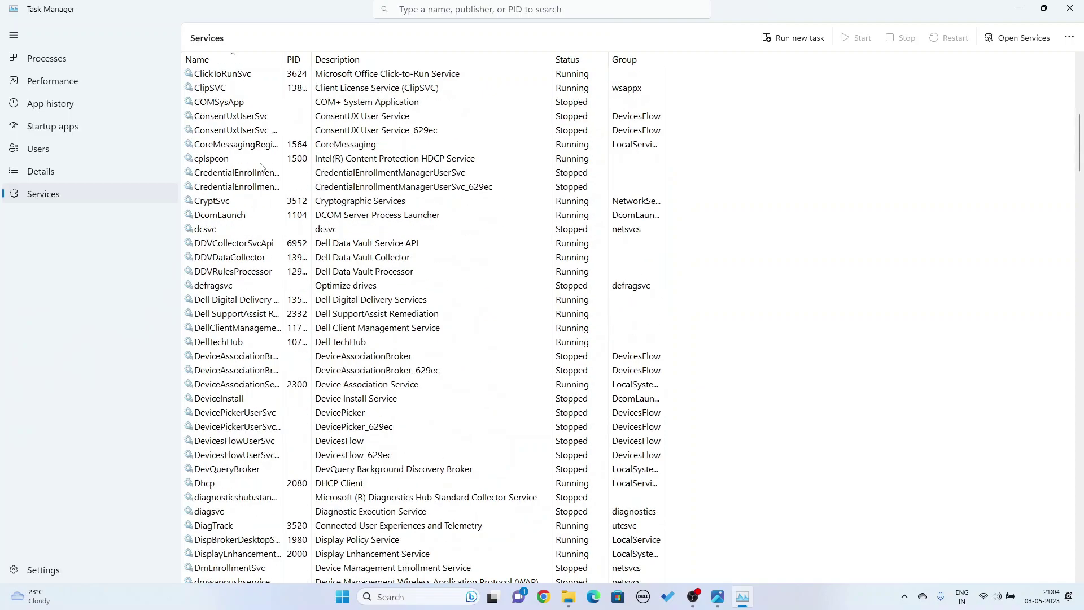
scroll(261, 167, down, 20)
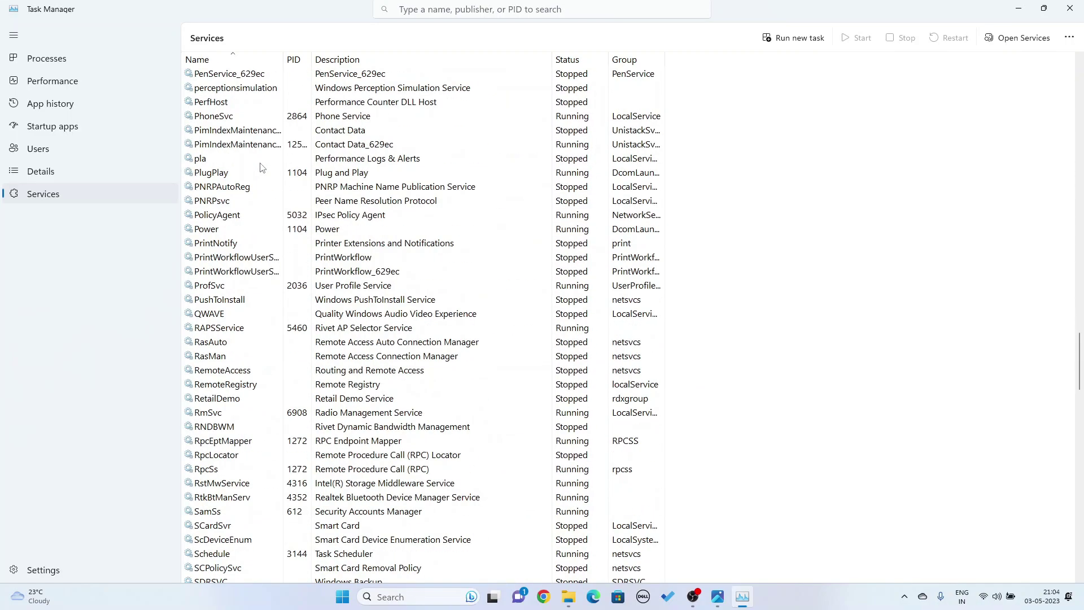
scroll(261, 167, up, 7)
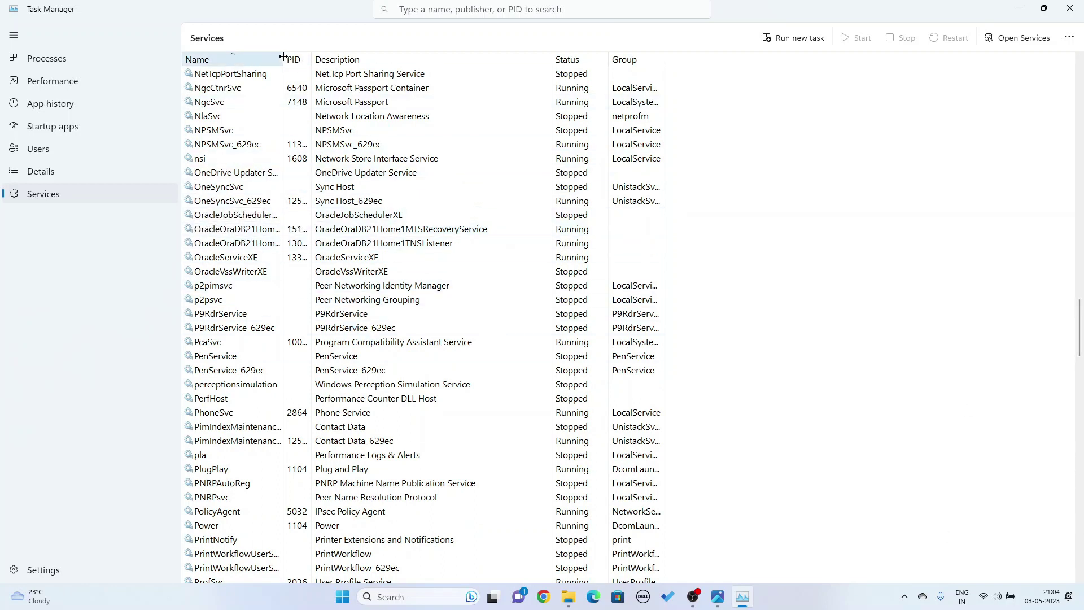
drag(285, 62, 385, 72)
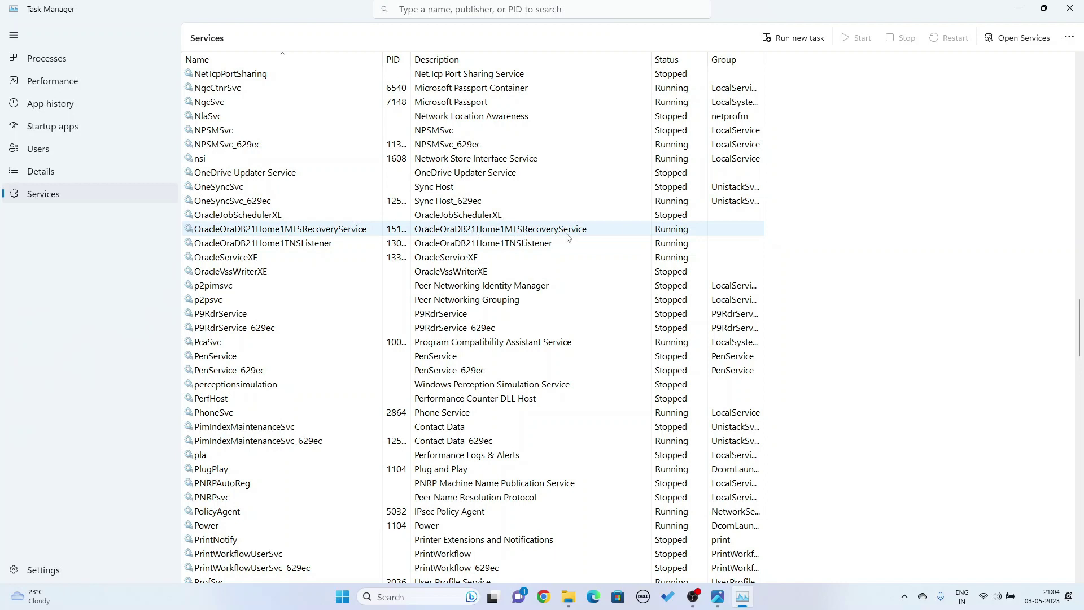
Step: Stop OracleOraDB21Home1MTSRecoveryService, OracleOraDB21Home1TNSListener and OracleServiceXE
click(326, 233)
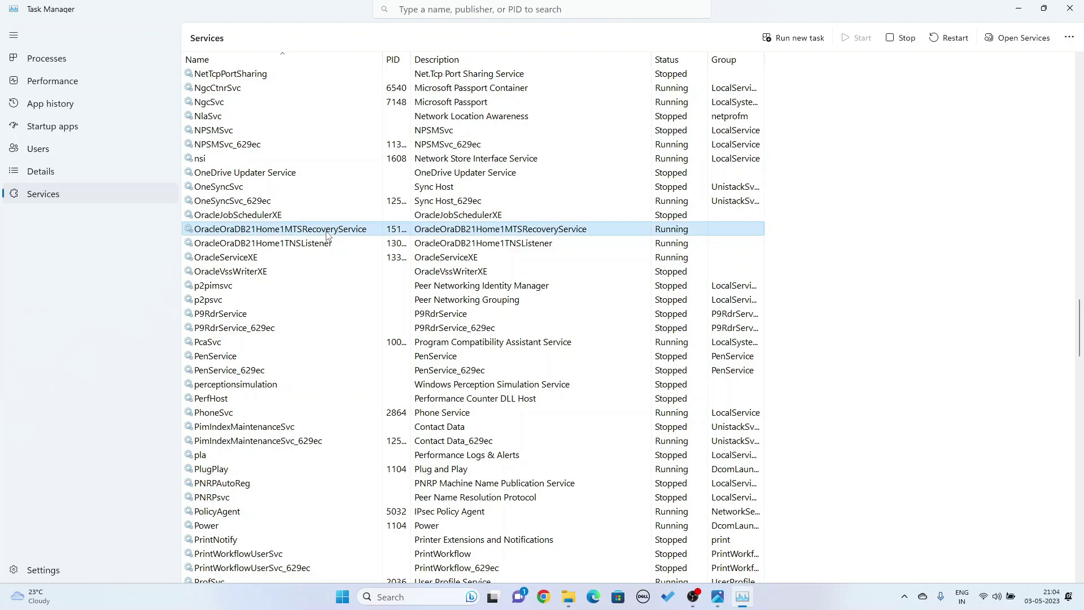
right_click(331, 234)
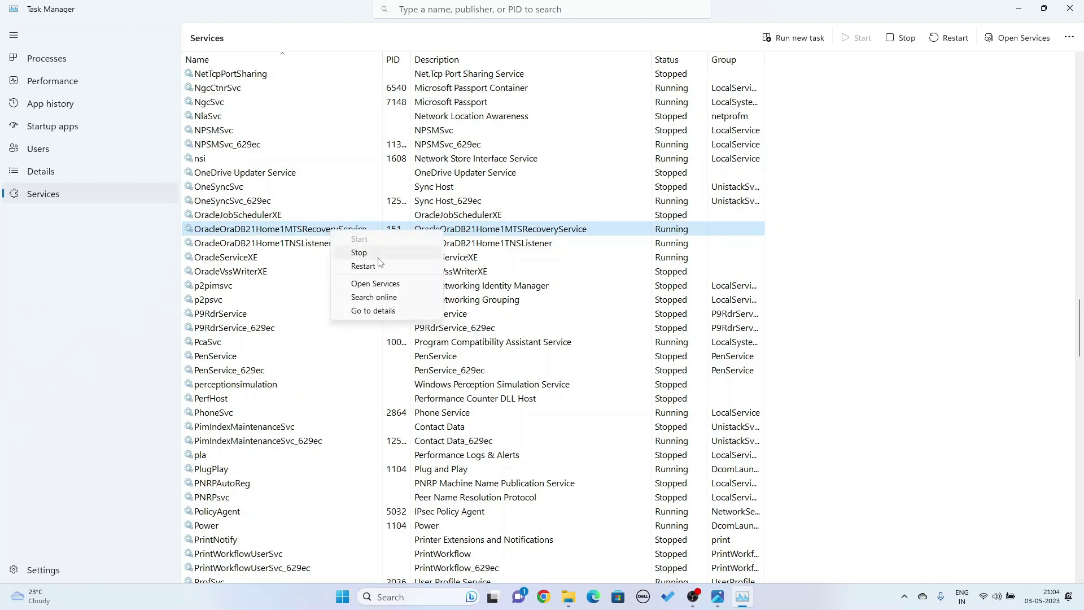
click(359, 253)
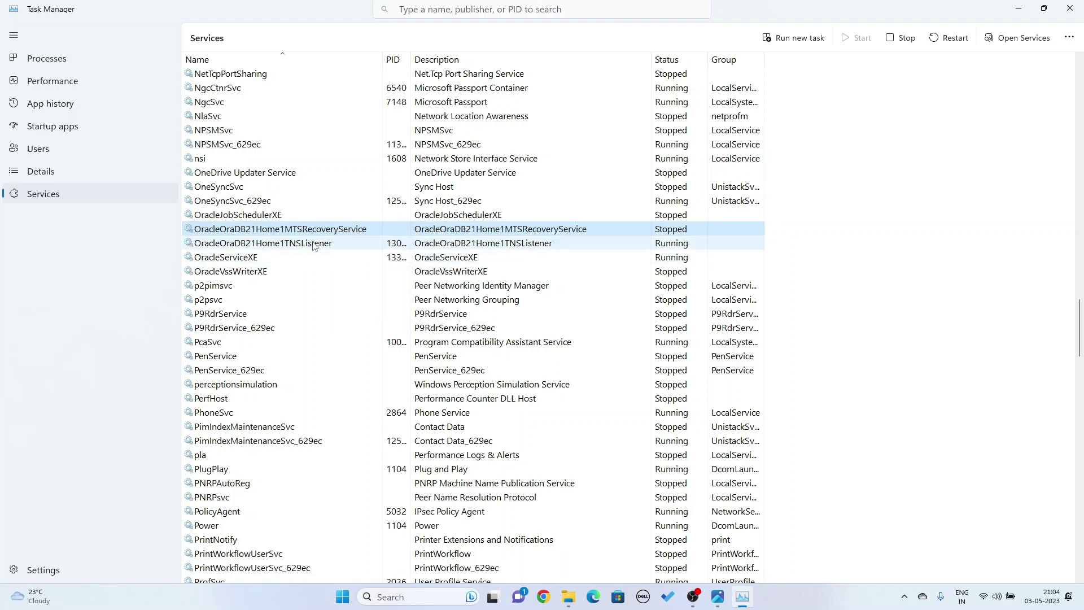
click(294, 244)
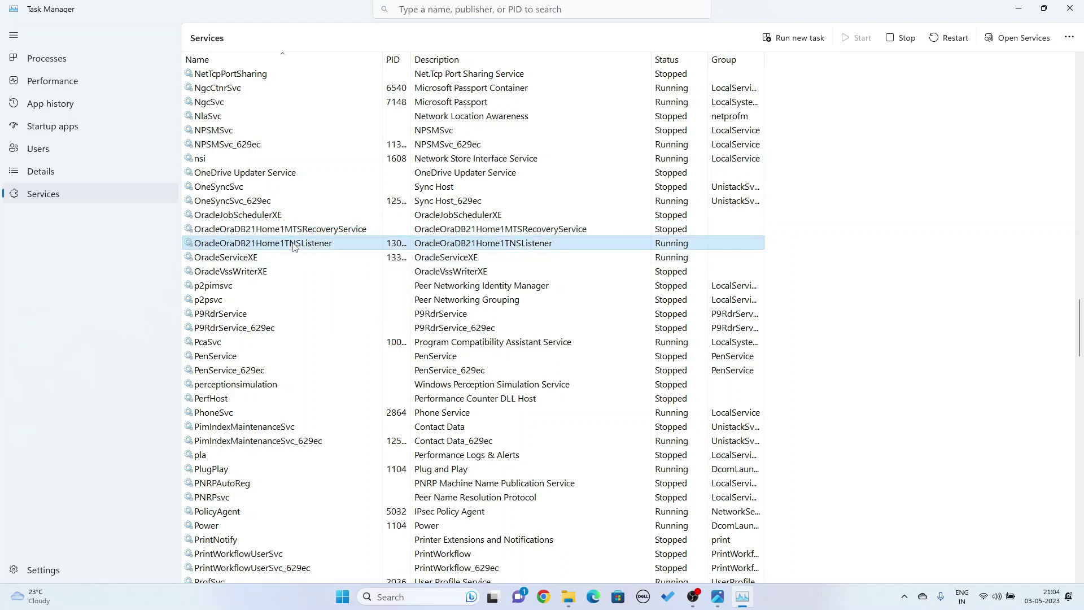
right_click(293, 246)
click(323, 267)
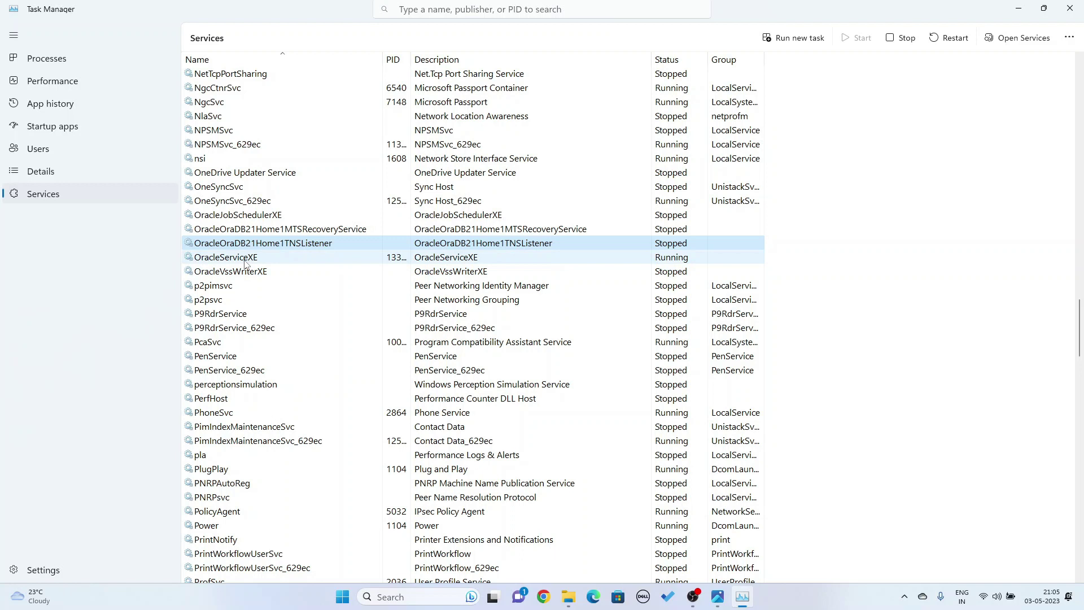
click(245, 261)
right_click(244, 261)
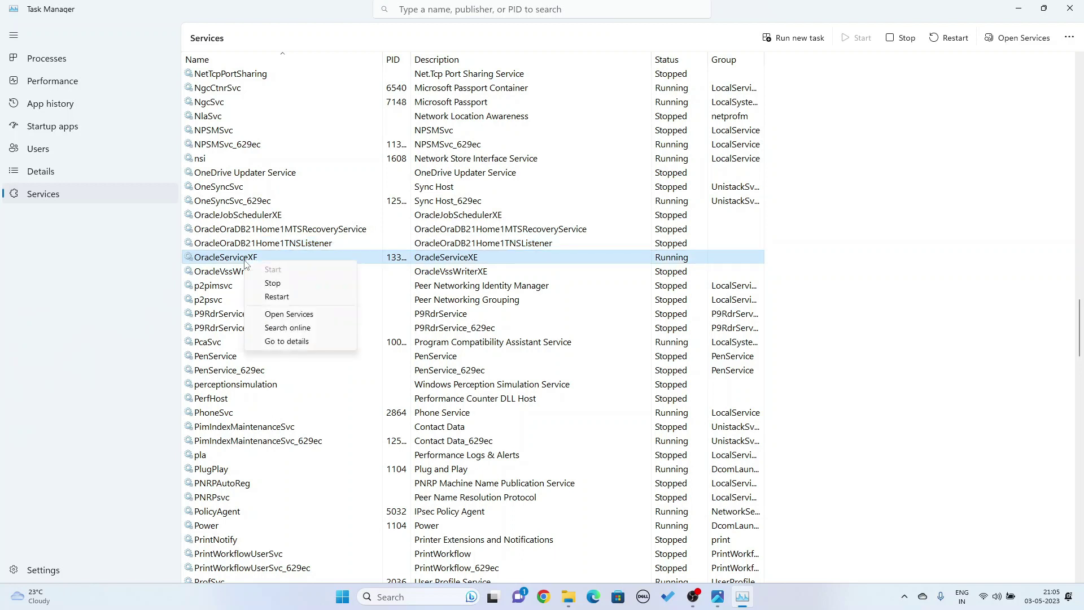
click(273, 284)
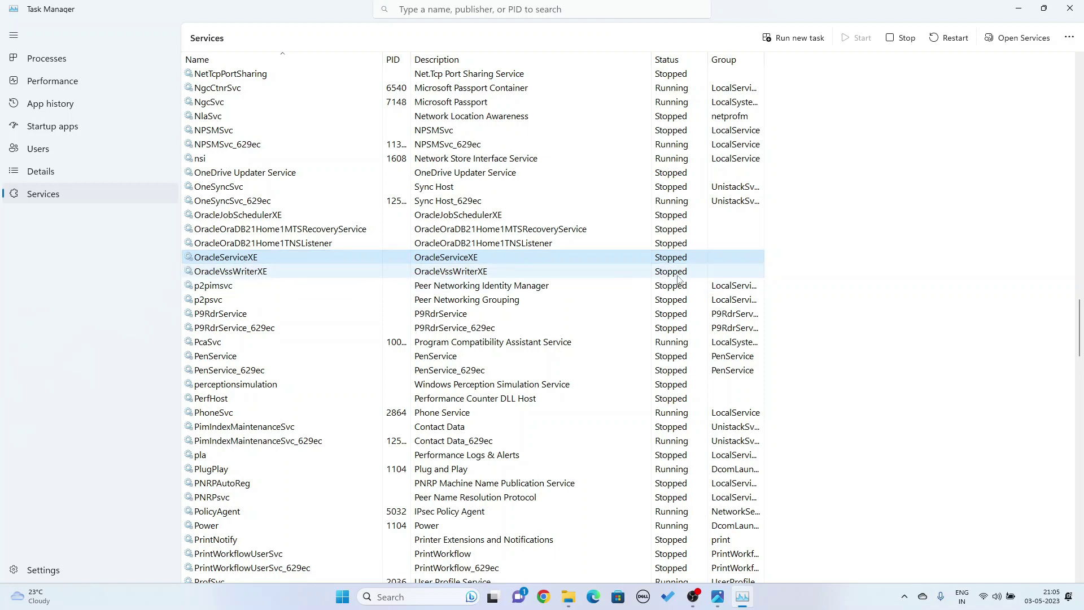
Step: Close Task Manager and open the OS (C:) drive from This PC
click(1070, 9)
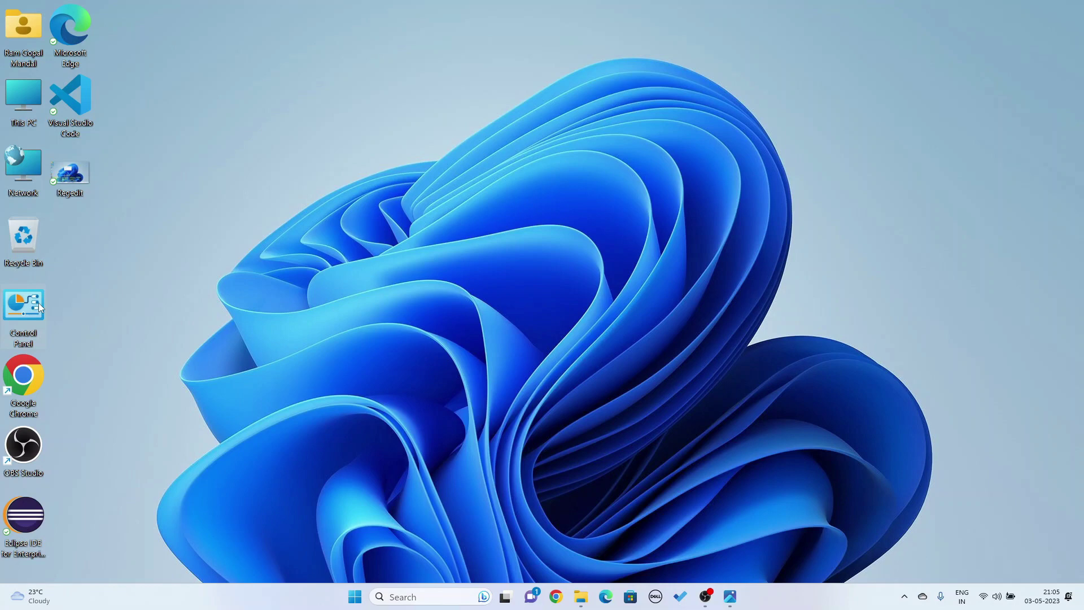
double_click(22, 91)
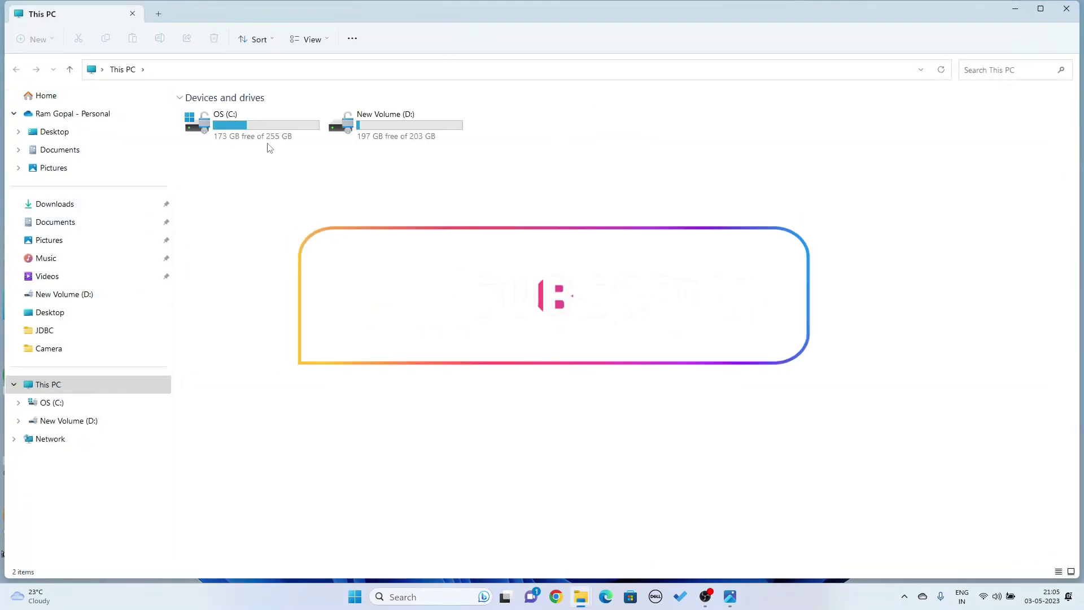
double_click(260, 131)
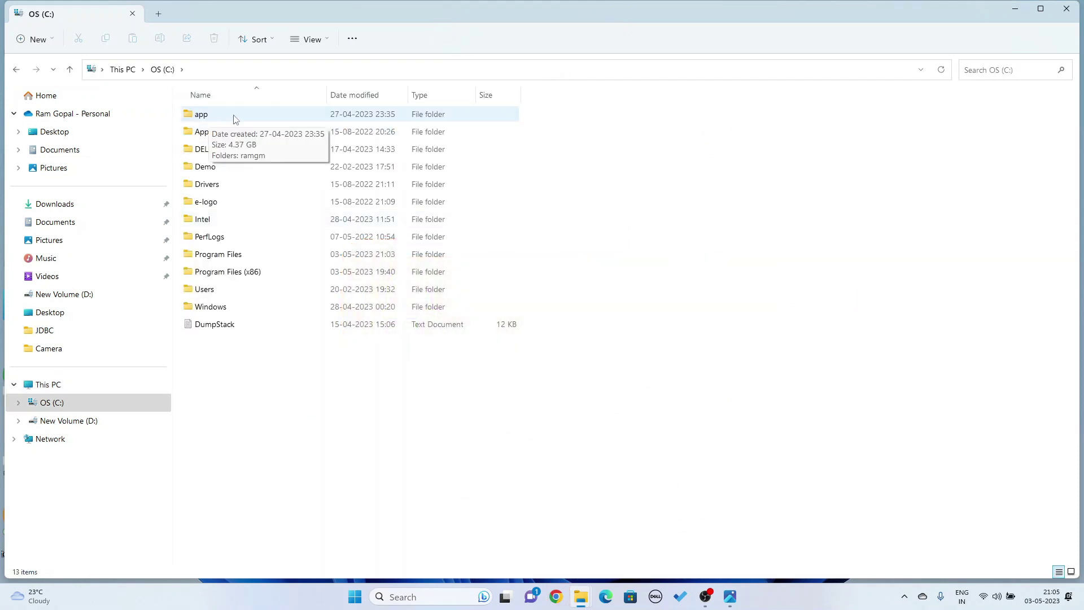
Step: Navigate through app, the user's folder and product into the 21c folder
click(235, 119)
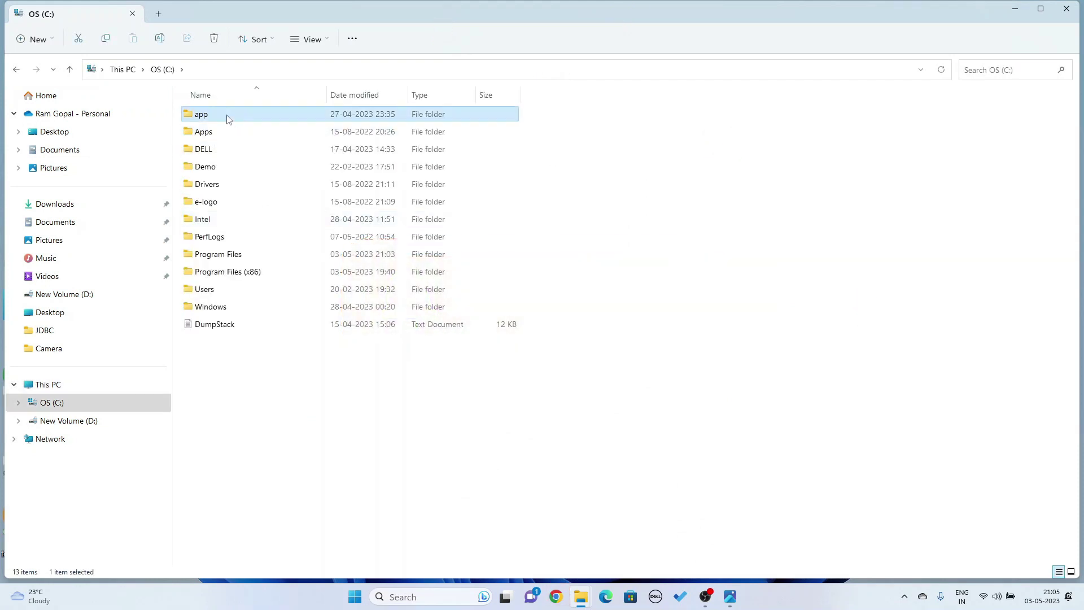
double_click(229, 119)
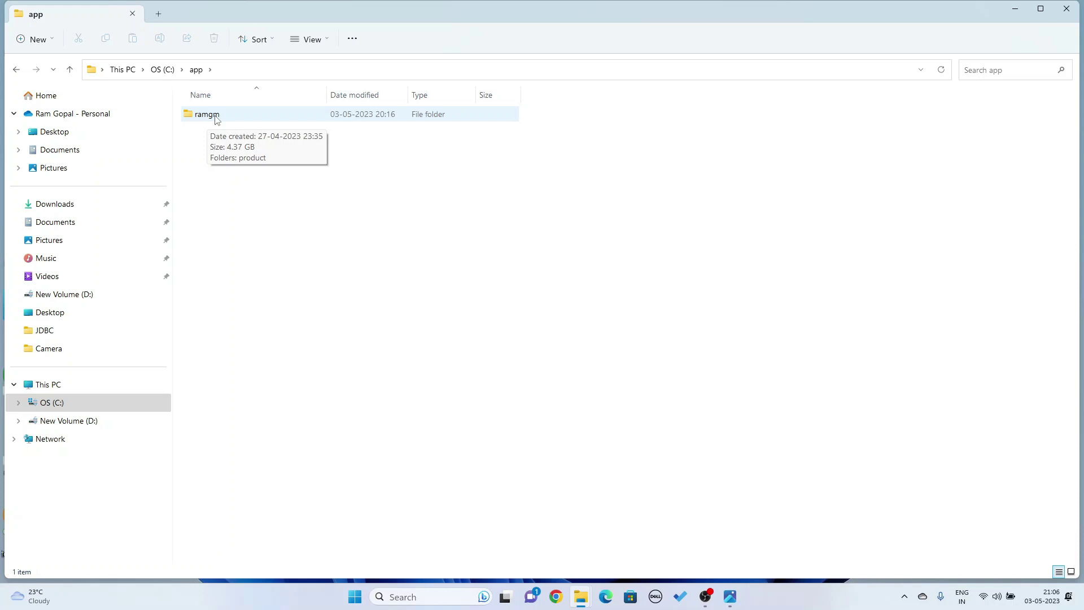
double_click(215, 117)
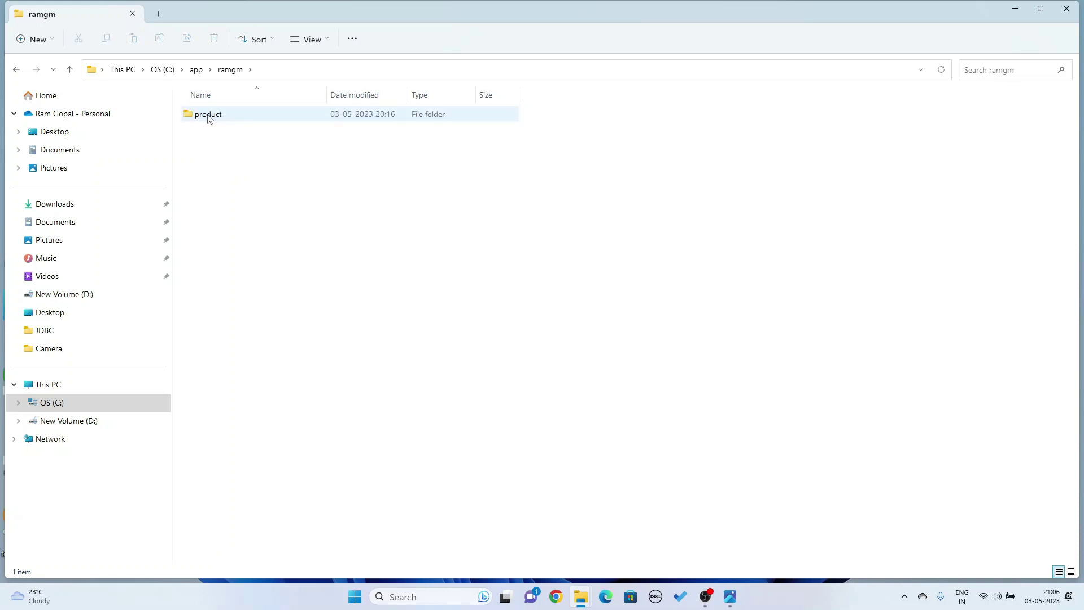
double_click(208, 117)
click(208, 119)
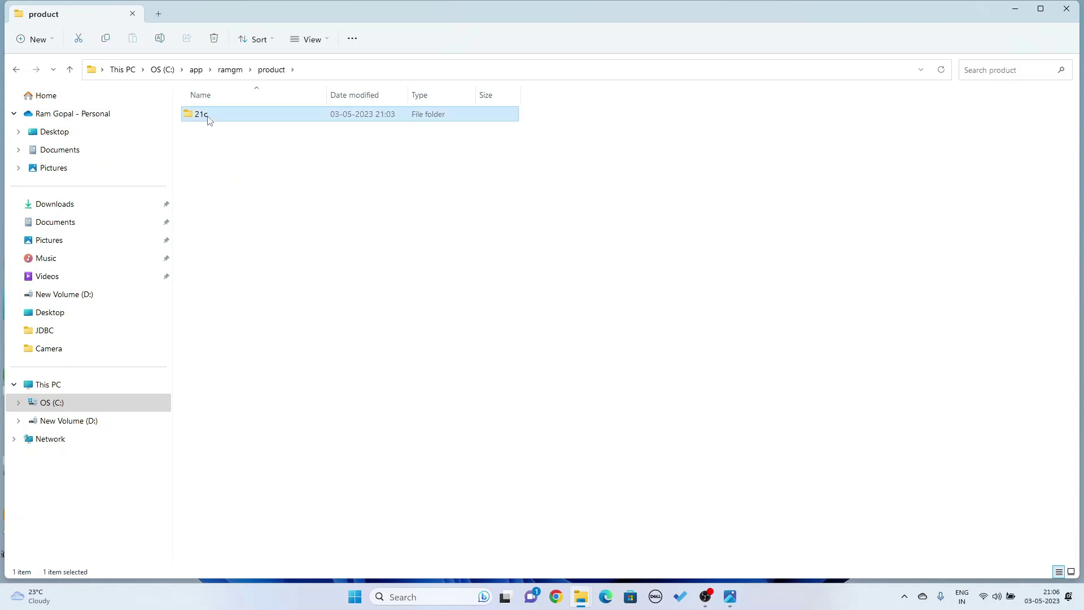
double_click(208, 118)
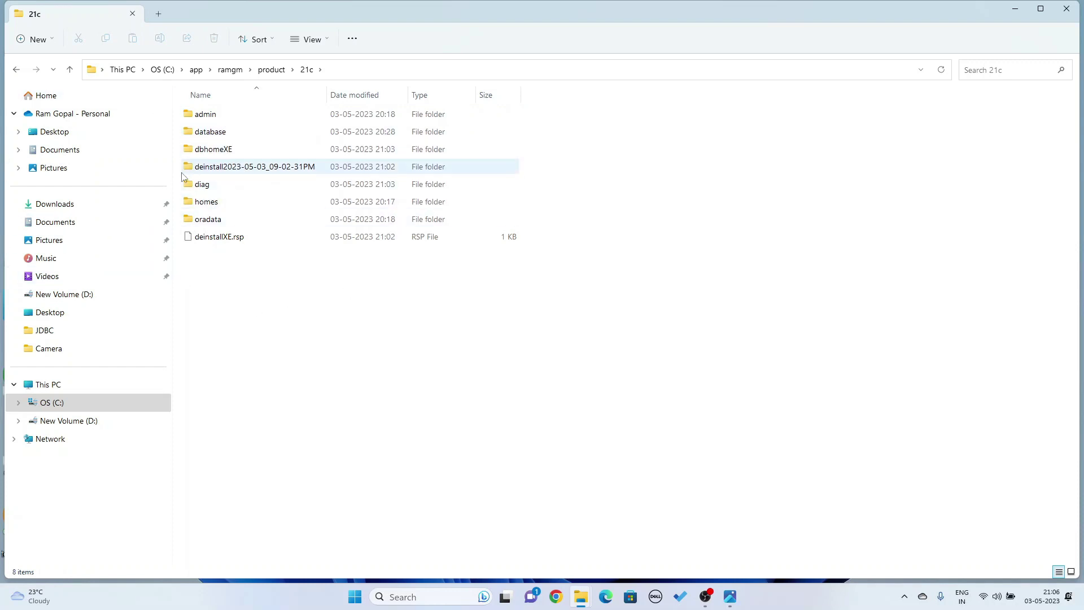
Step: Delete the 21c folder, then the now-empty product folder
click(16, 70)
mouse_move(249, 115)
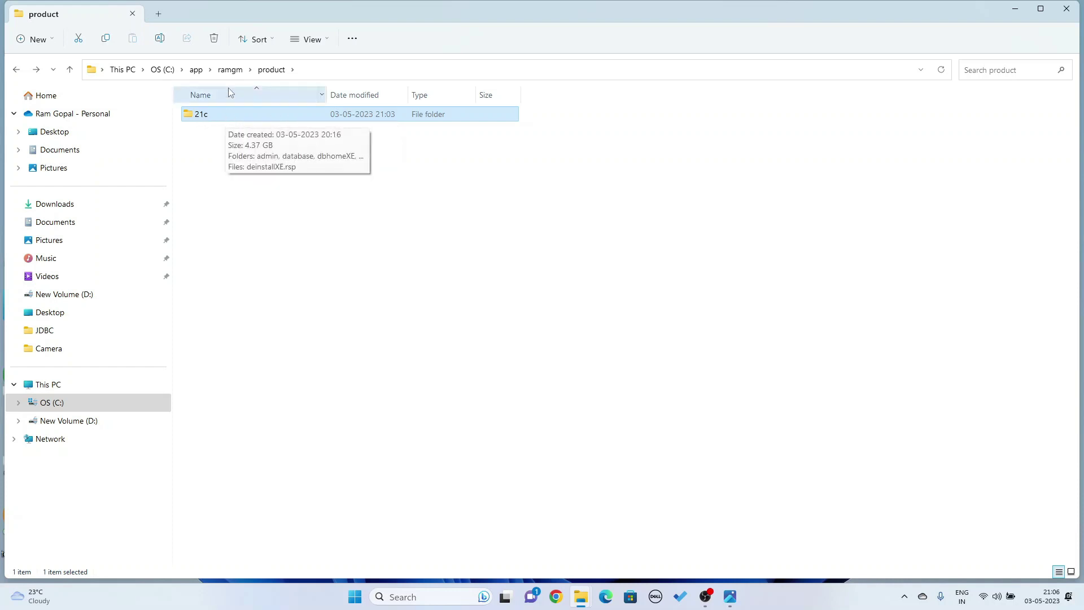
click(215, 39)
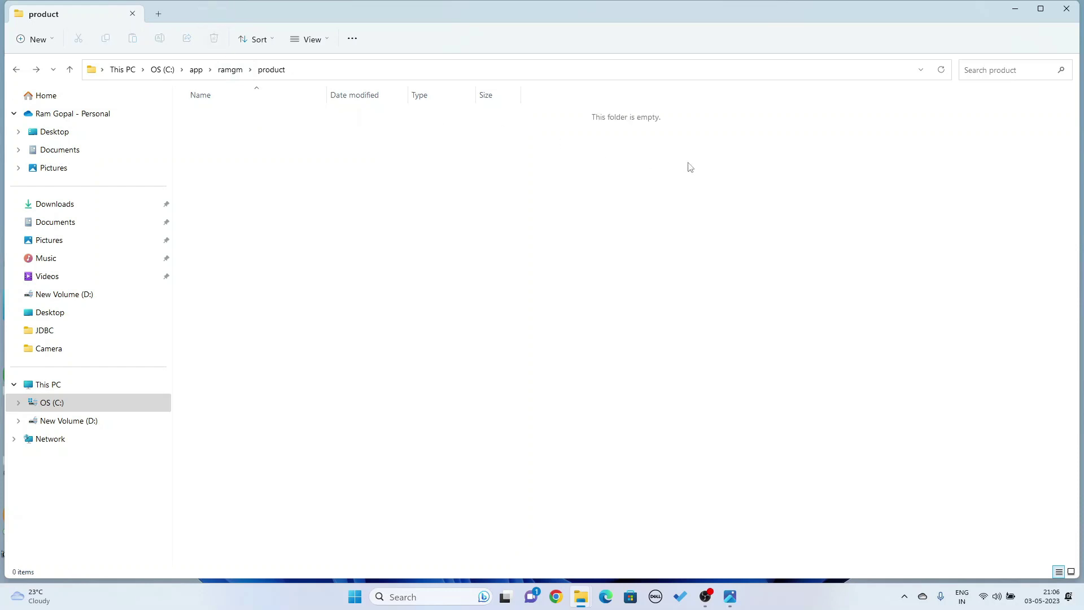
click(16, 70)
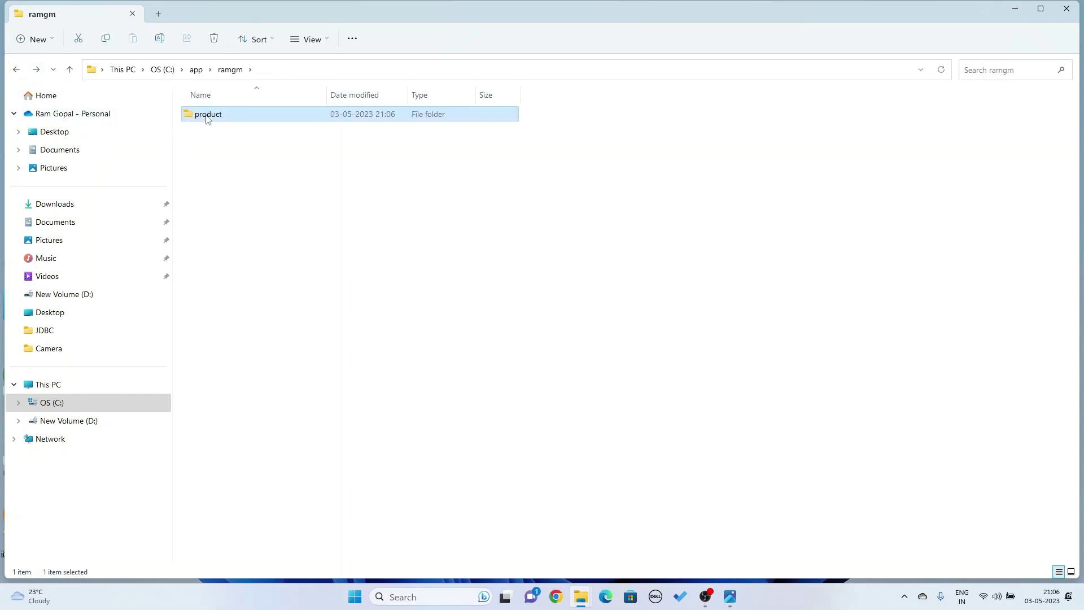
double_click(206, 115)
click(16, 69)
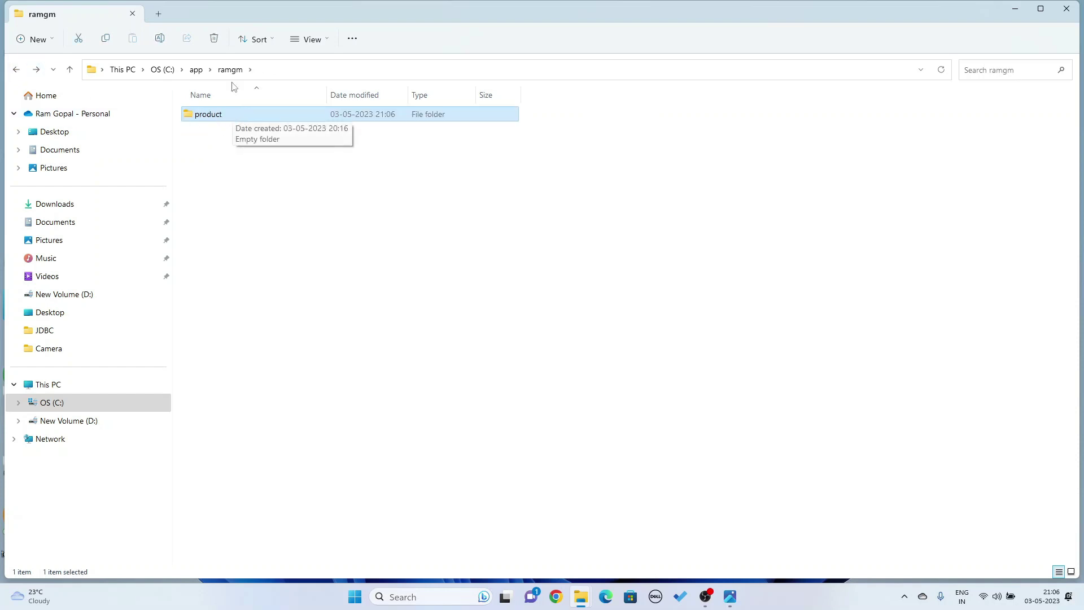
click(215, 40)
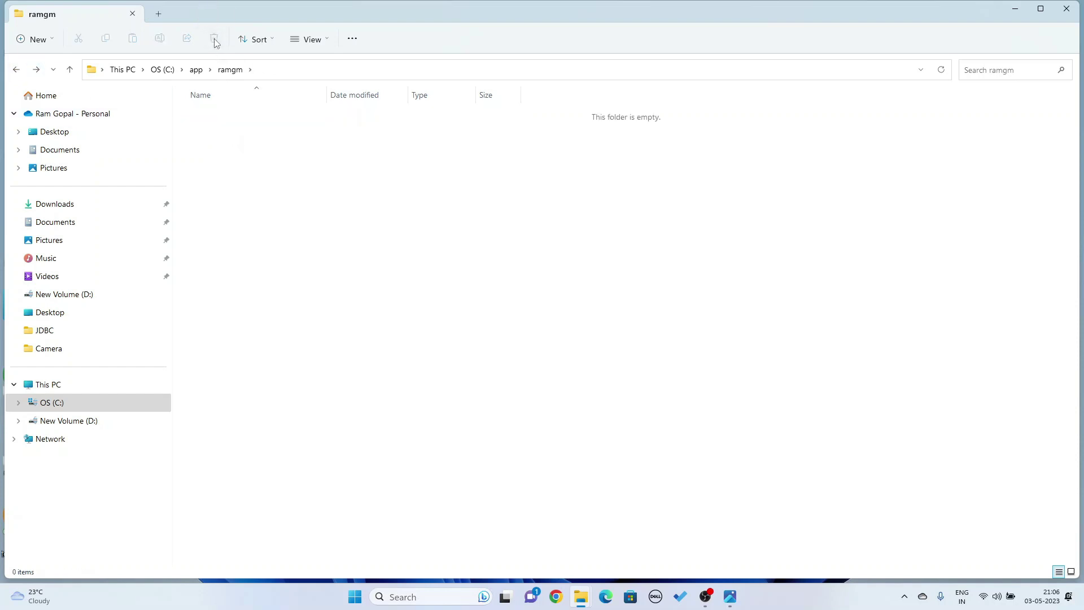
Step: Reopen C:\app's user folder to confirm it is empty, then close File Explorer
click(15, 69)
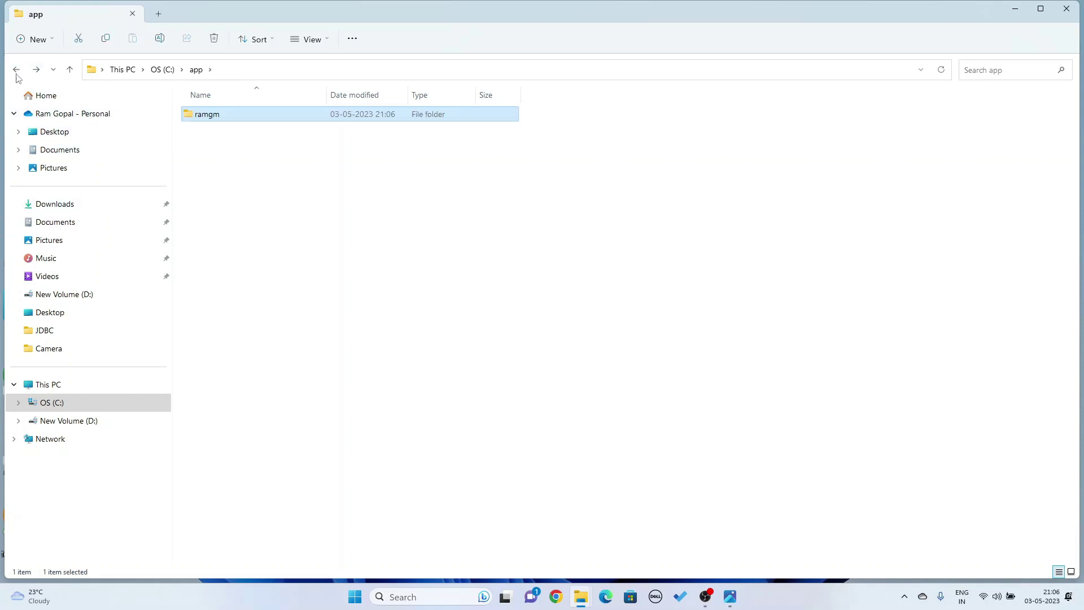
click(17, 74)
double_click(203, 113)
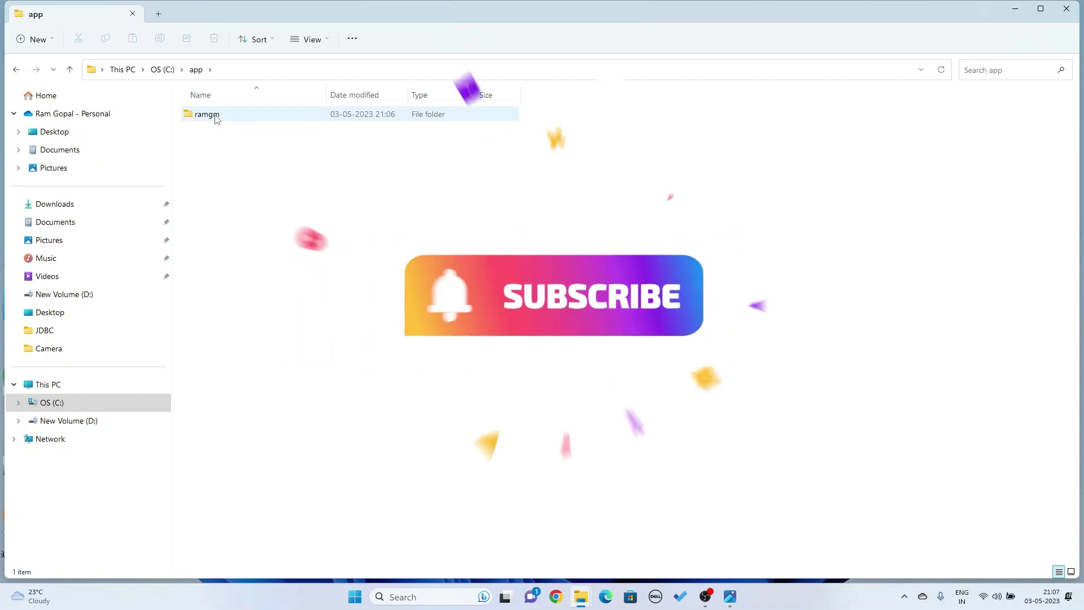
click(217, 118)
double_click(216, 119)
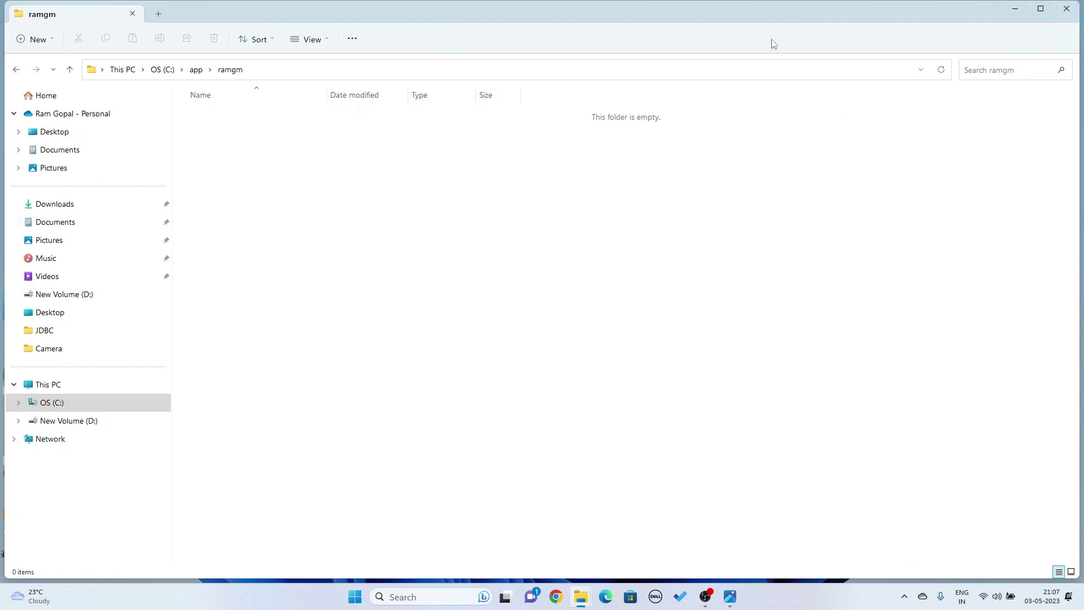
click(1070, 11)
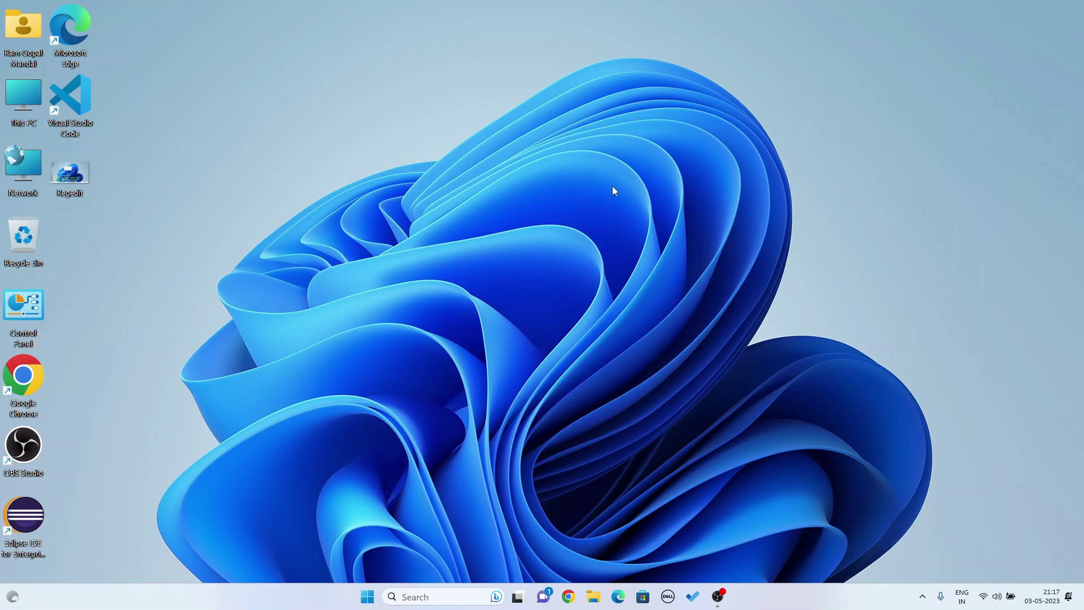
click(366, 598)
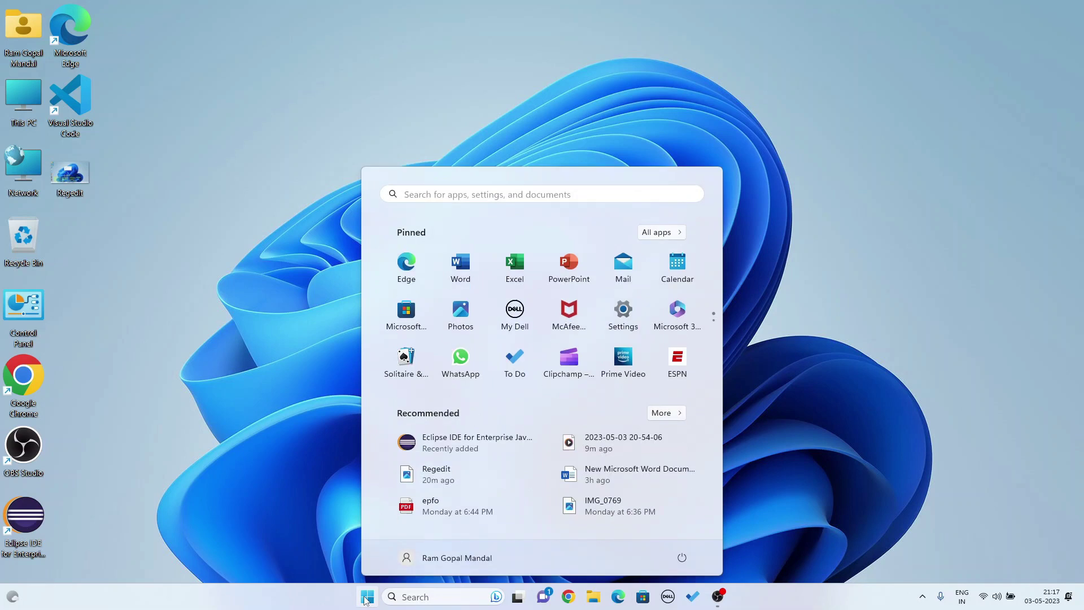
click(660, 232)
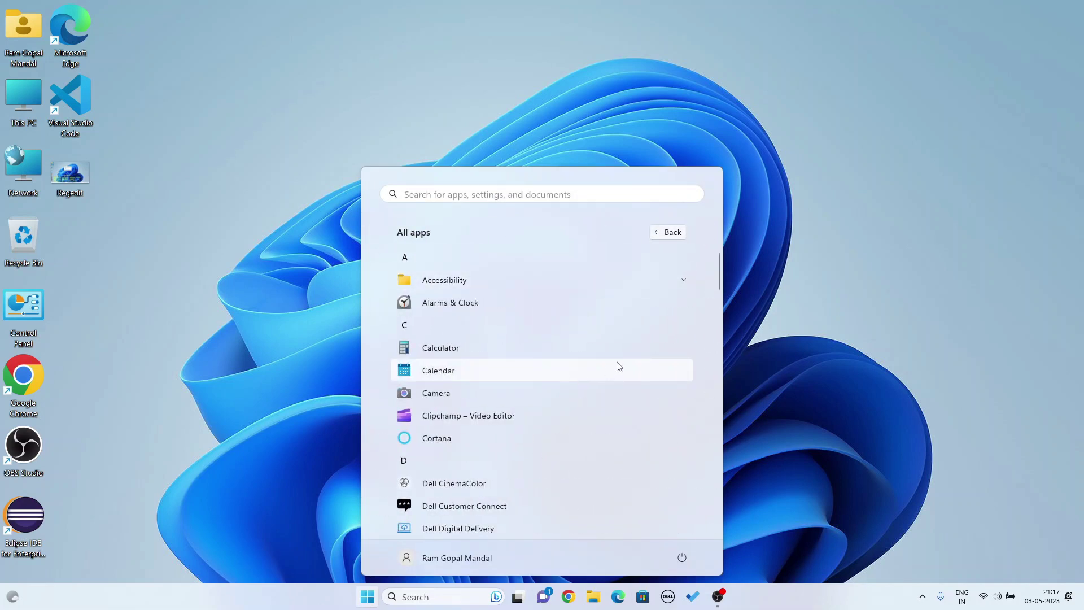
scroll(618, 367, down, 5)
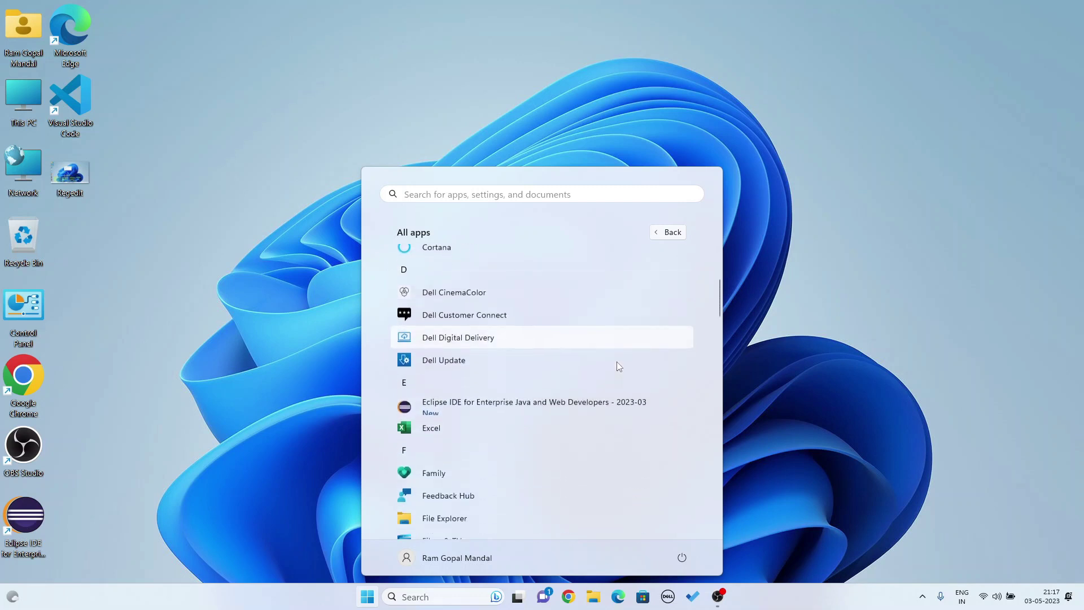
scroll(616, 364, down, 8)
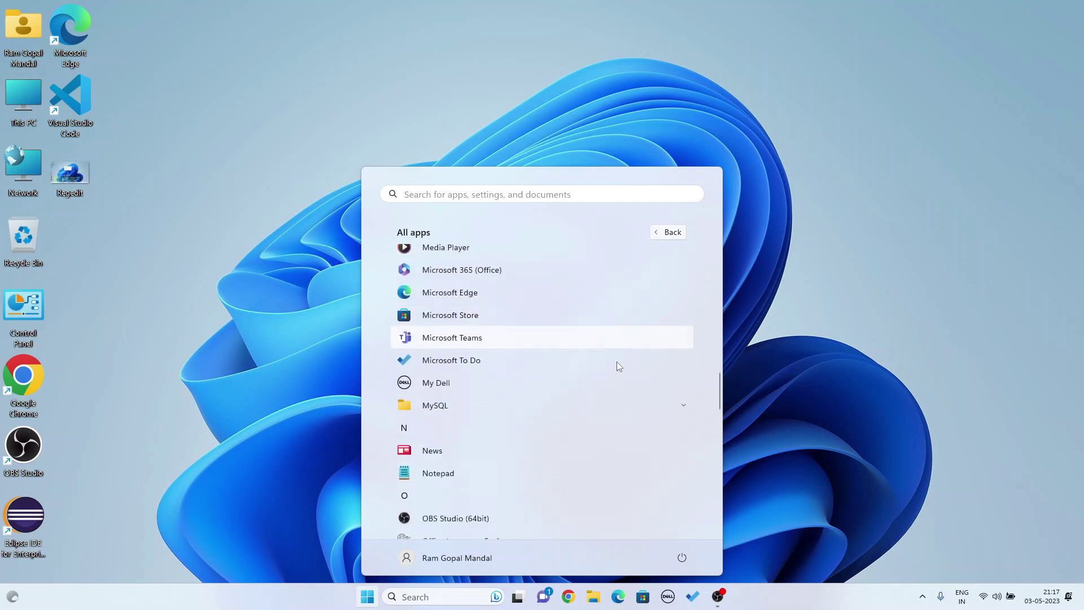
scroll(617, 331, down, 1)
scroll(618, 330, down, 4)
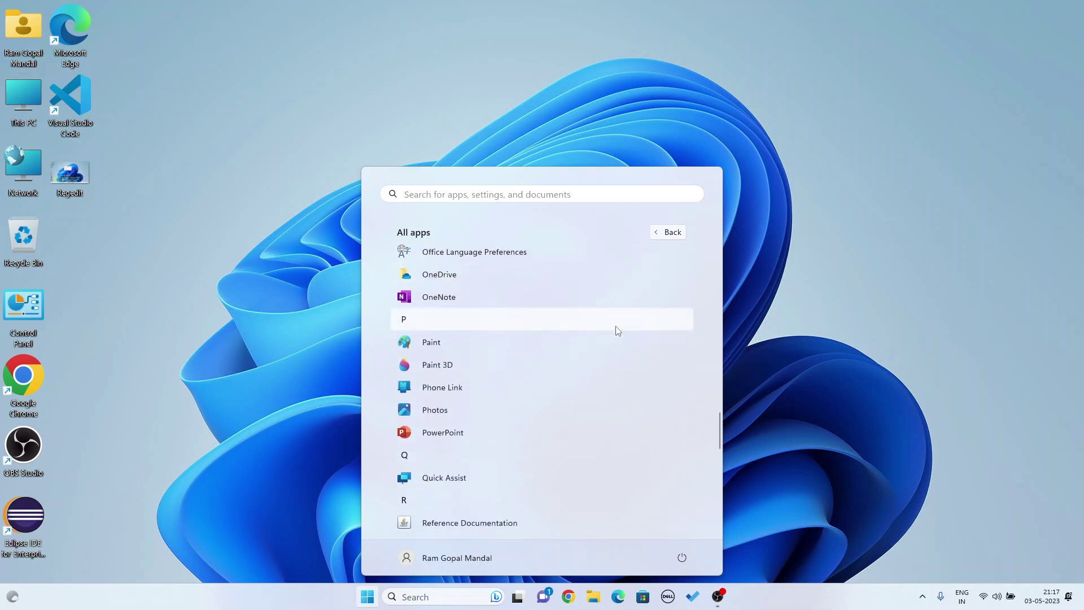
scroll(618, 331, down, 5)
scroll(617, 331, down, 8)
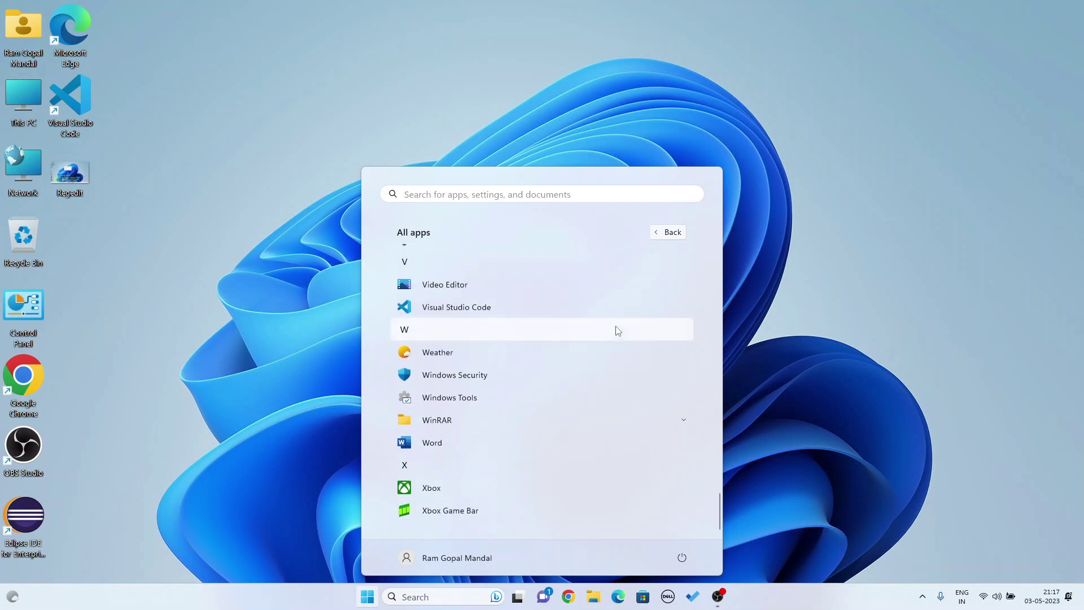
scroll(617, 330, up, 16)
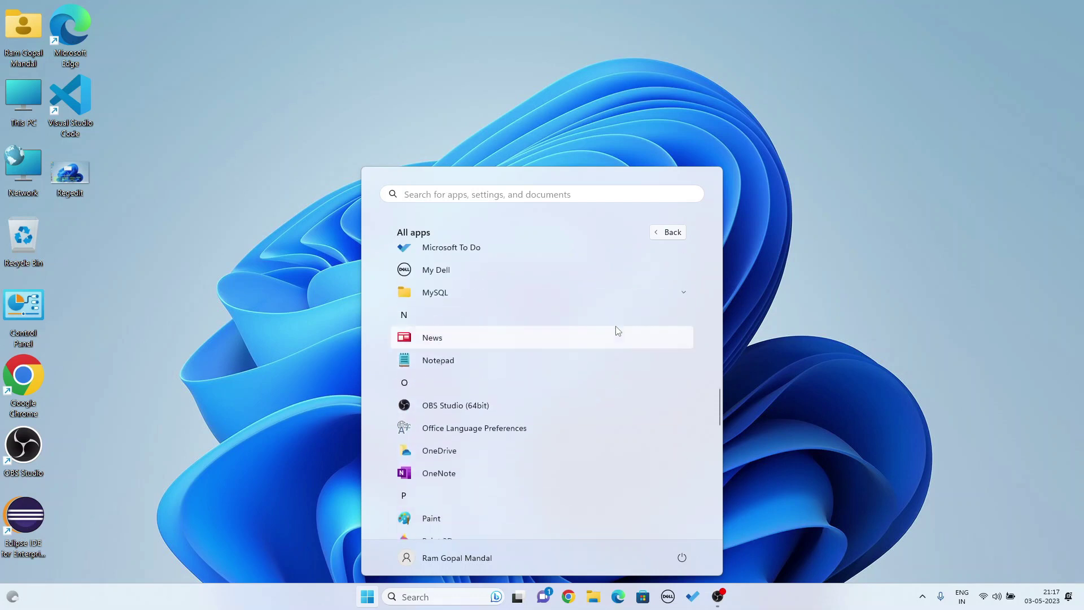
scroll(618, 330, up, 11)
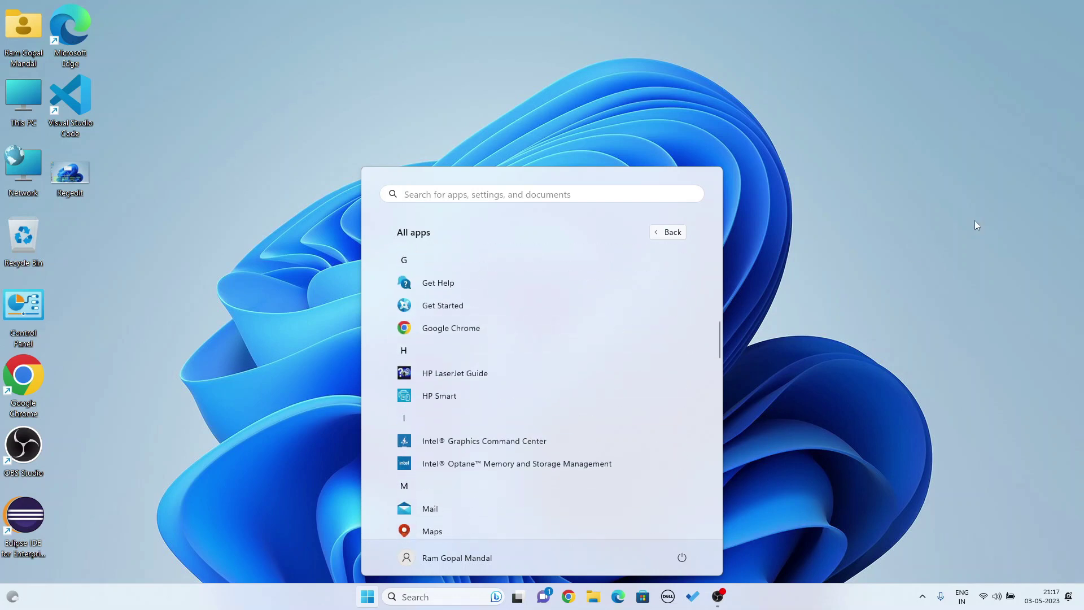
click(940, 205)
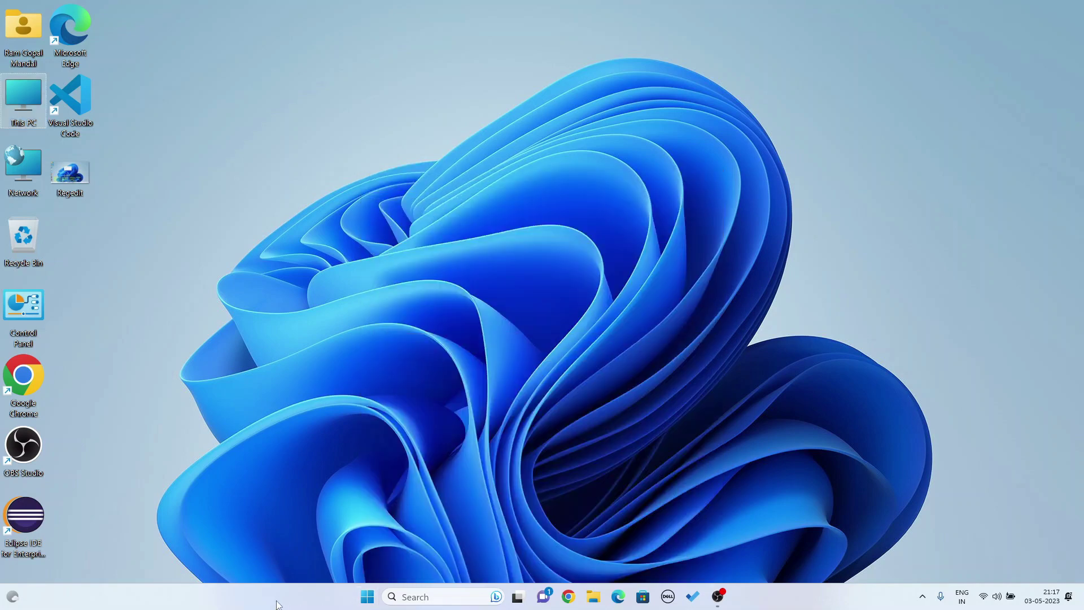
click(430, 596)
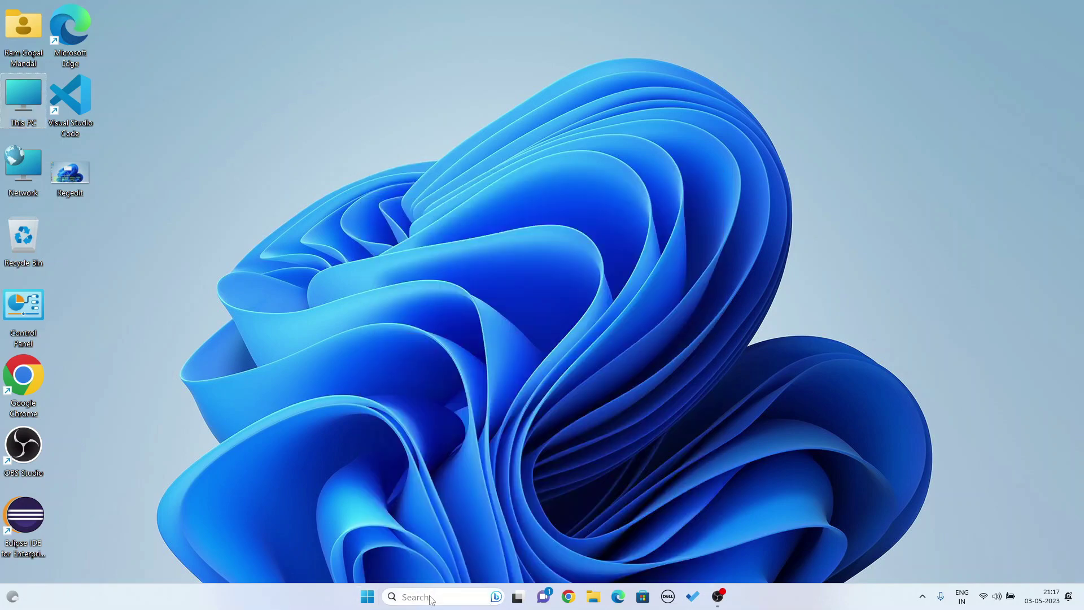
mouse_move(517, 598)
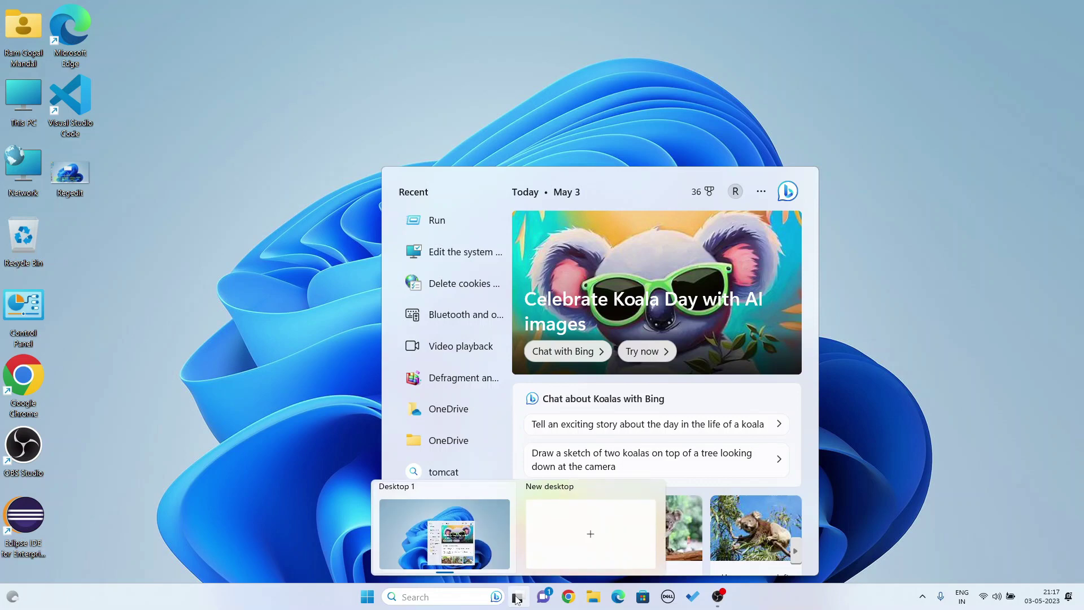
text(oracle)
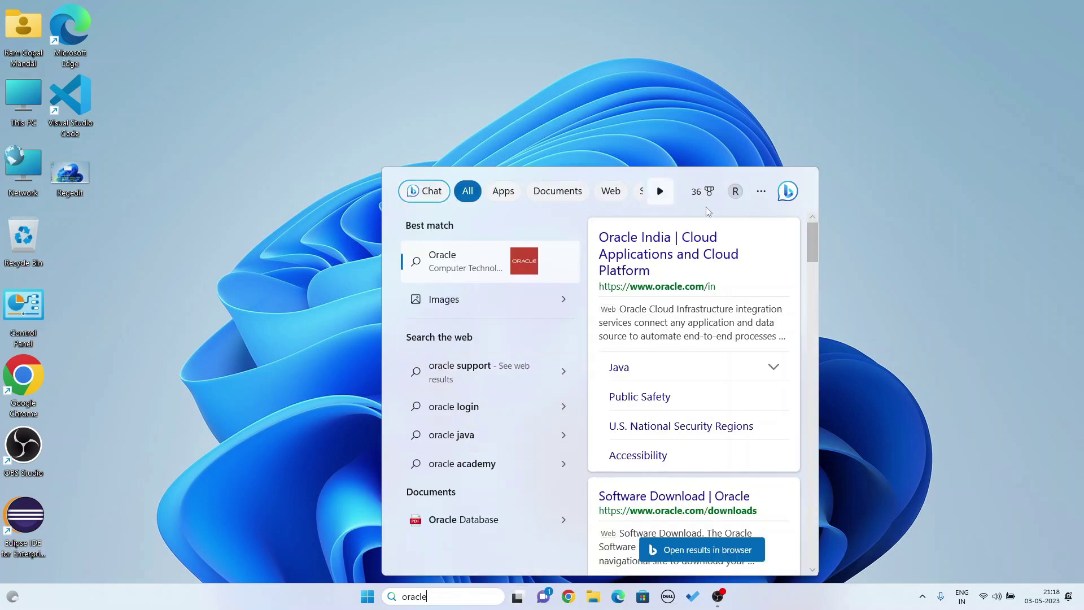
click(960, 236)
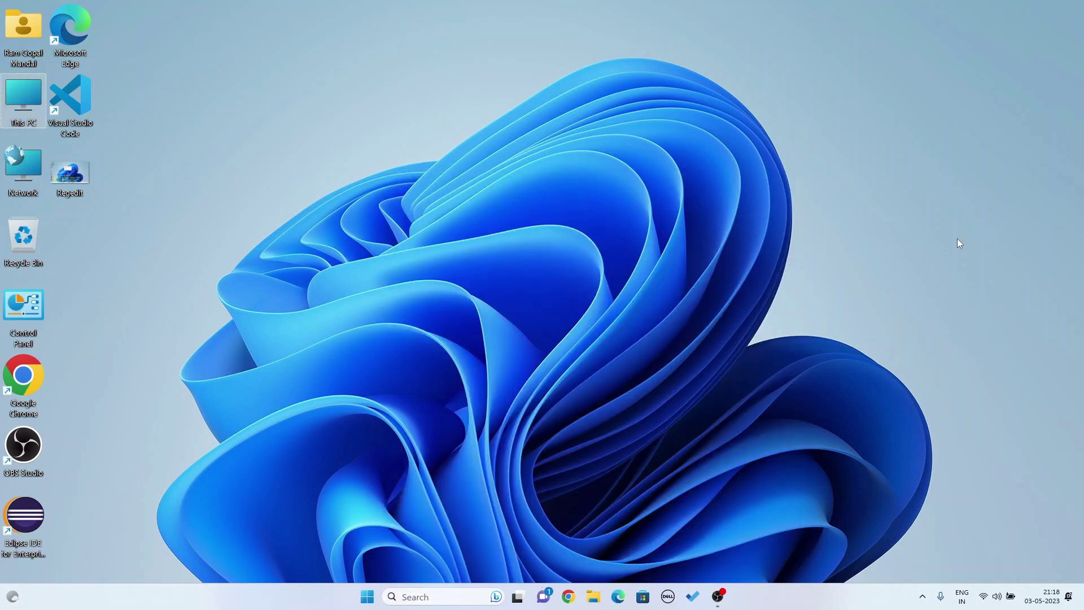